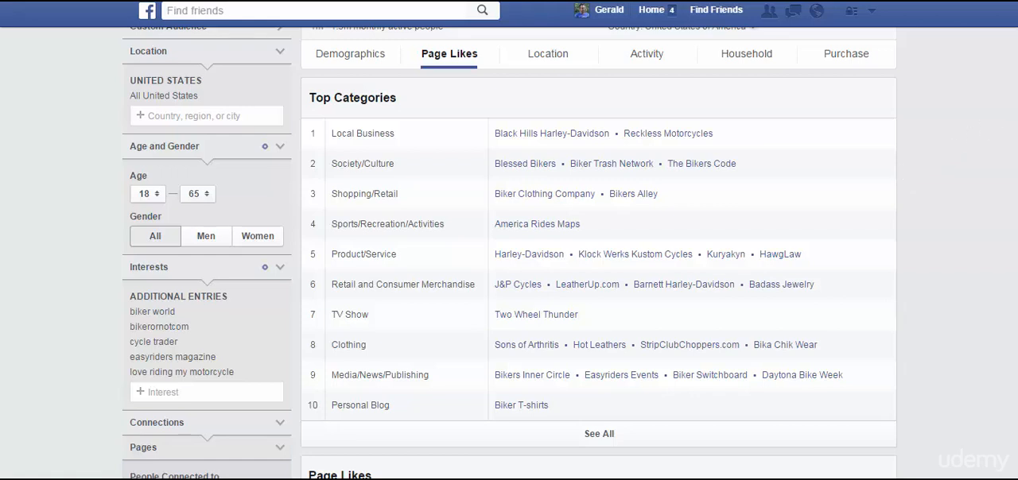
Review the audience's top categories and page likes, and remove bikerornotcom from the interests.
scroll(508, 253, down, 1)
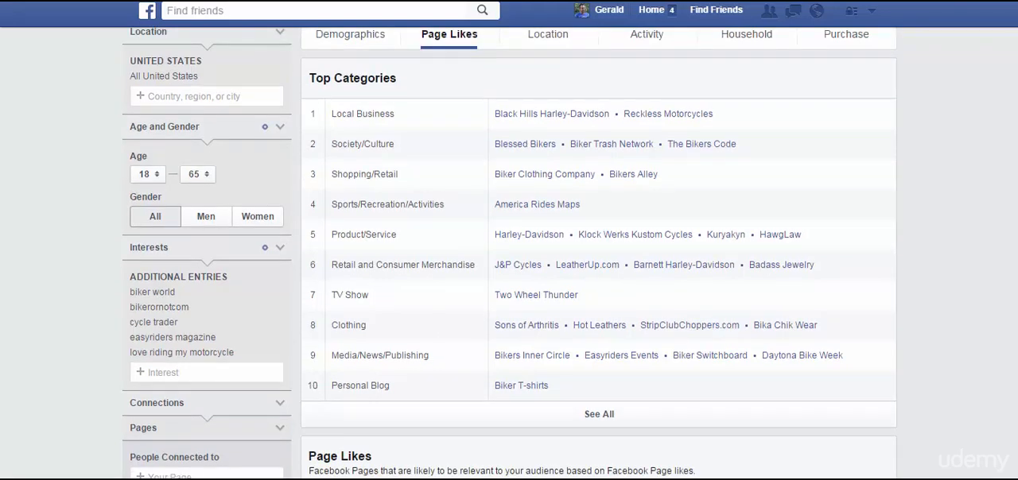
scroll(664, 121, up, 3)
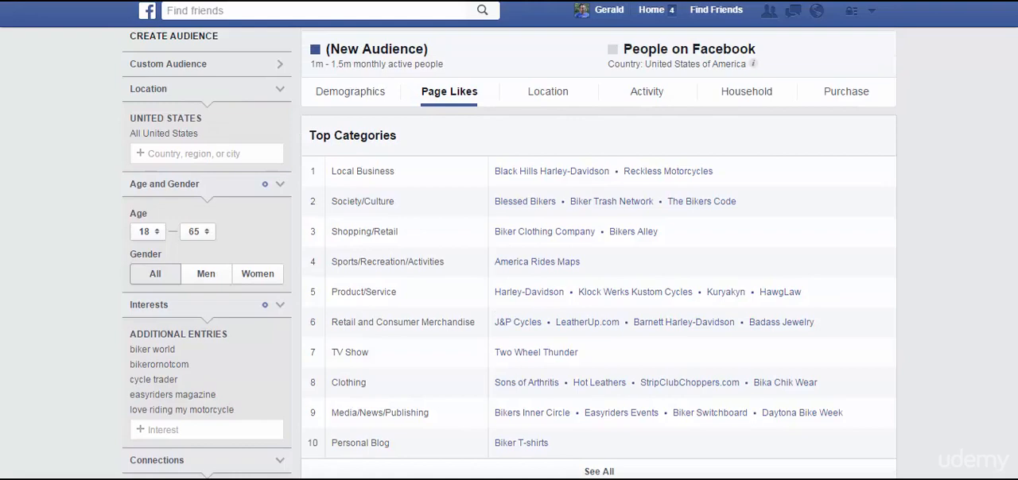
scroll(1015, 185, down, 5)
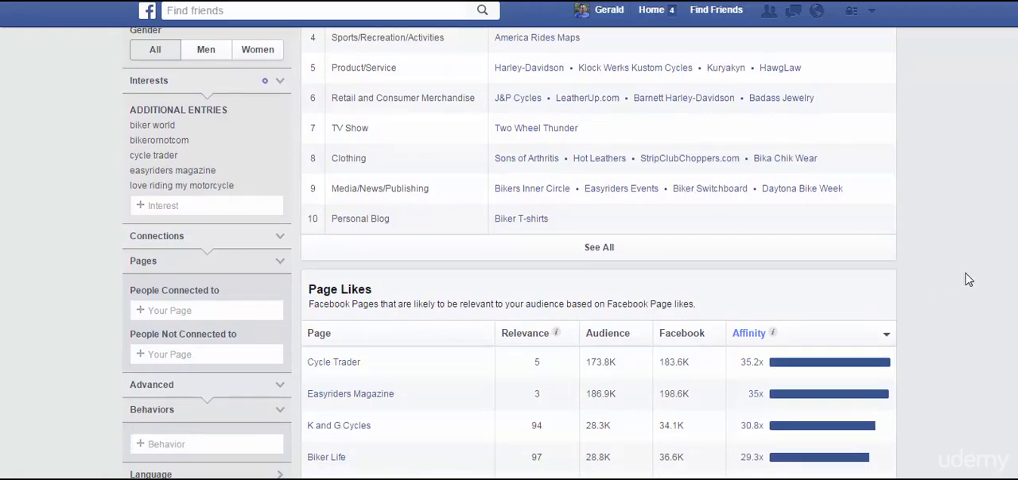
scroll(1007, 260, down, 3)
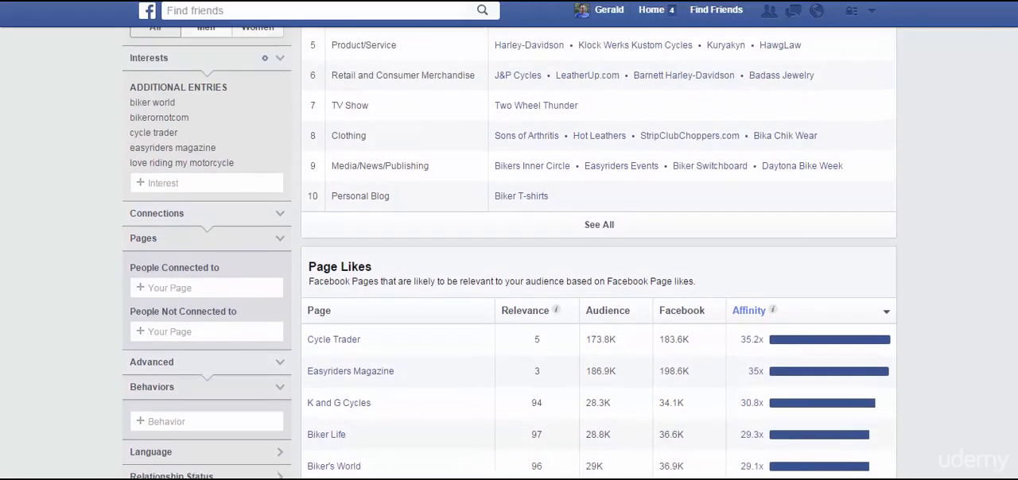
scroll(509, 253, down, 1)
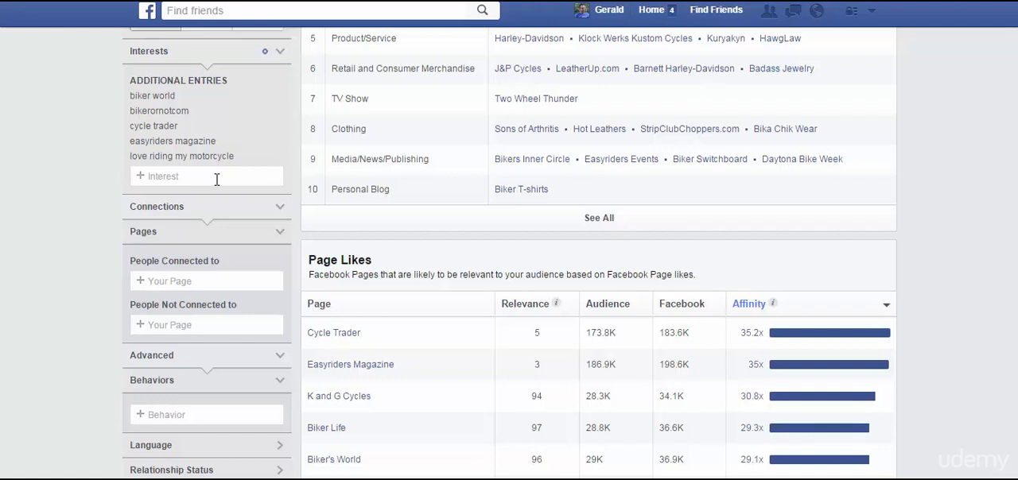
mouse_move(218, 109)
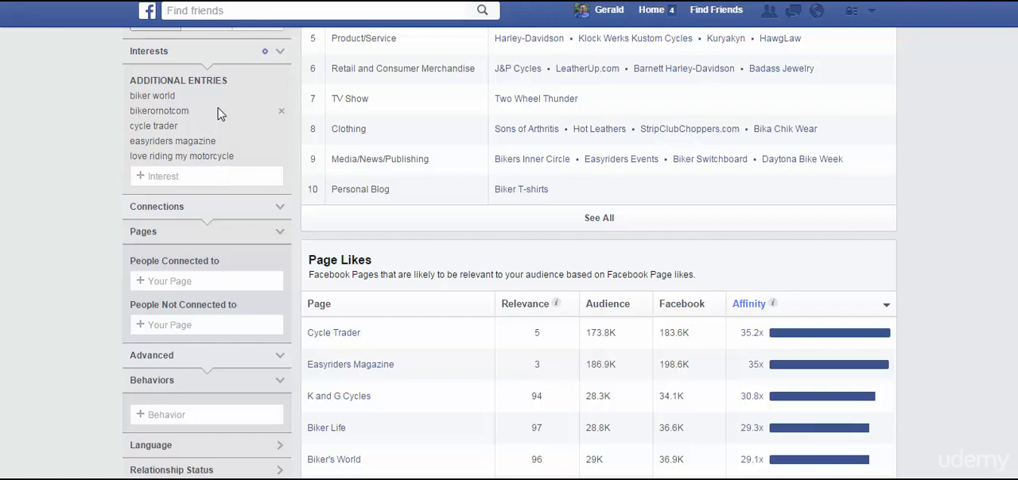
click(282, 113)
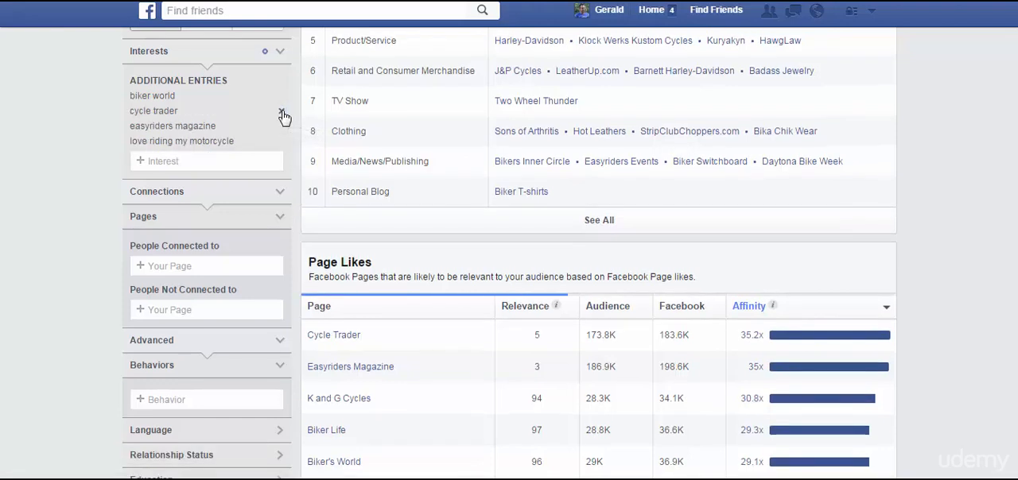
Try to add Biker or Not to the interests, searching for "biker or not dot com" and other spellings.
click(226, 162)
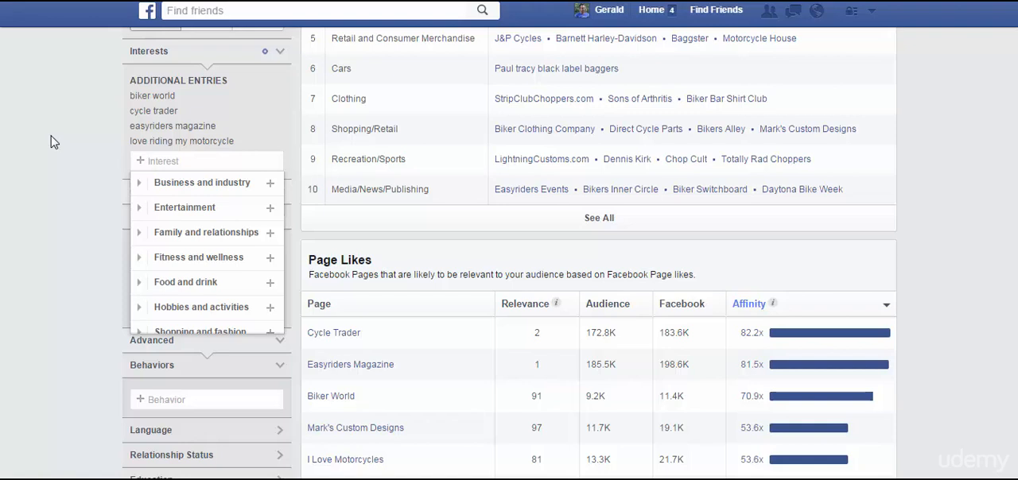
text(biker or)
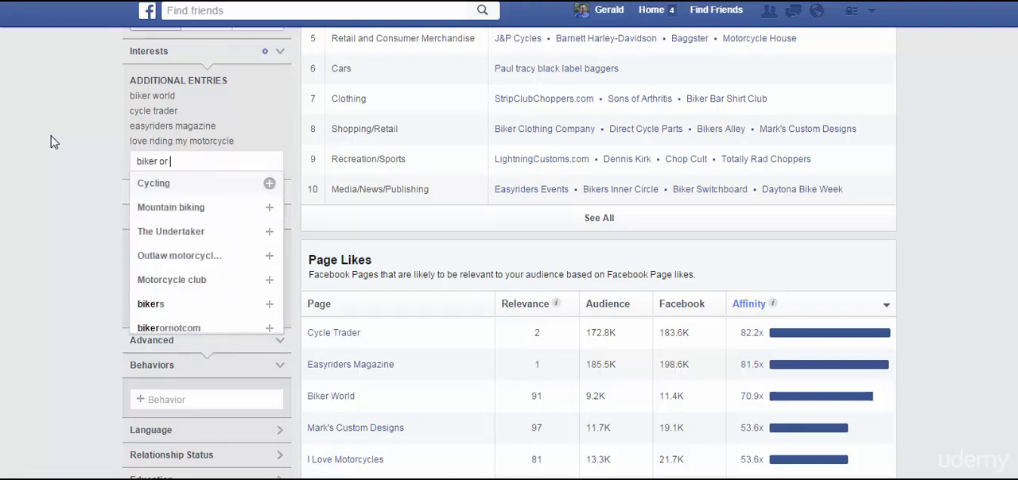
text( not dot com)
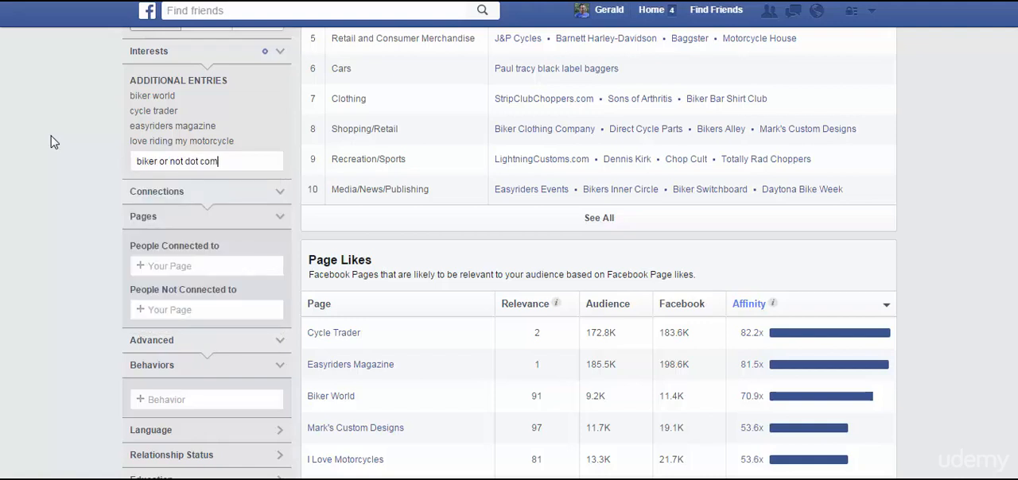
key(BackSpace)
key(BackSpace)
key(BackSpace)
key(BackSpace)
key(BackSpace)
key(BackSpace)
key(BackSpace)
key(BackSpace)
key(BackSpace)
key(BackSpace)
key(BackSpace)
key(BackSpace)
key(BackSpace)
key(BackSpace)
key(BackSpace)
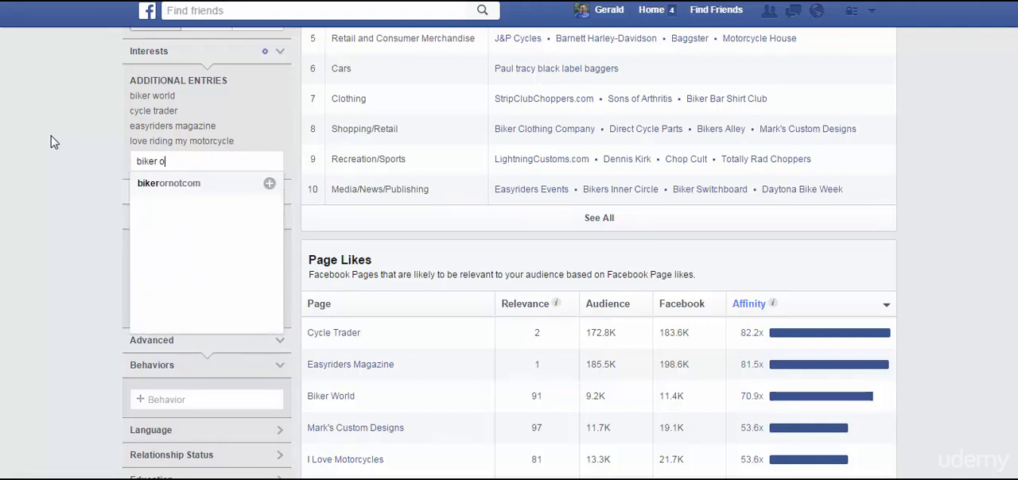
text(ornot.com)
key(BackSpace)
key(BackSpace)
key(BackSpace)
key(BackSpace)
text(com)
key(BackSpace)
key(BackSpace)
key(BackSpace)
key(BackSpace)
key(BackSpace)
key(BackSpace)
key(BackSpace)
key(BackSpace)
key(BackSpace)
key(BackSpace)
key(BackSpace)
key(BackSpace)
key(BackSpace)
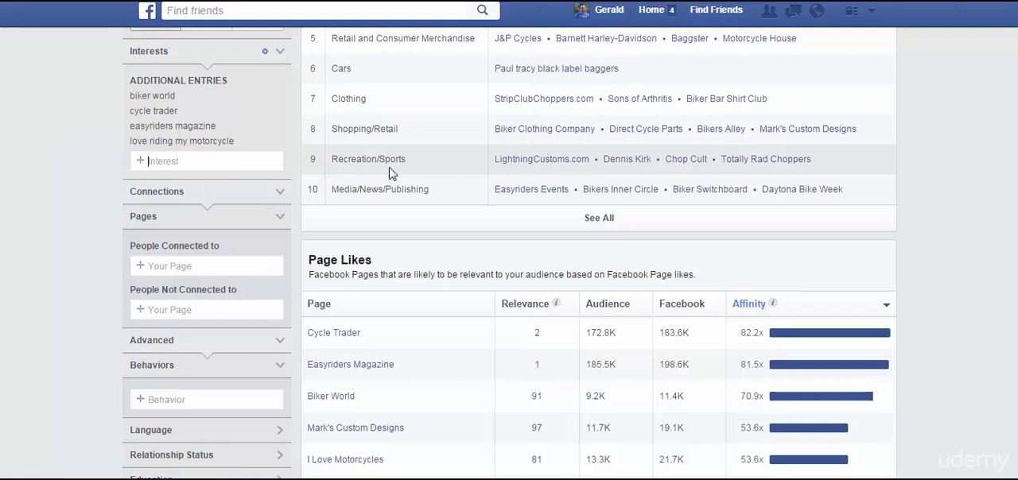
Add lightningcustomscom to the audience's interests.
text(l)
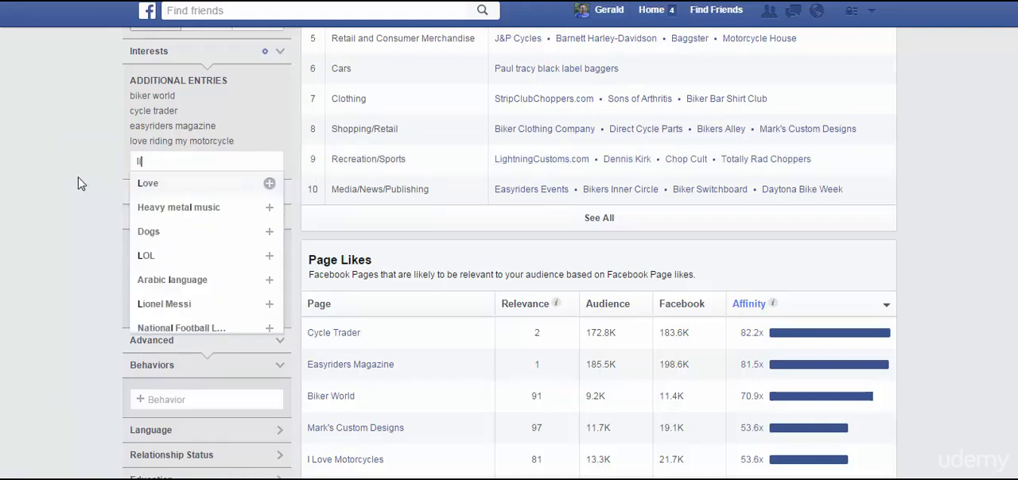
text(ightnign)
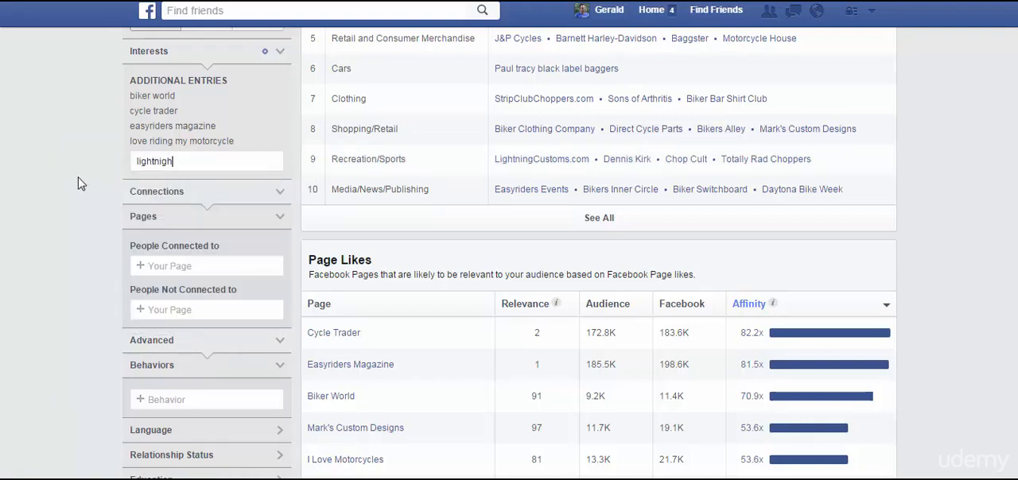
key(BackSpace)
key(BackSpace)
text(ngcu)
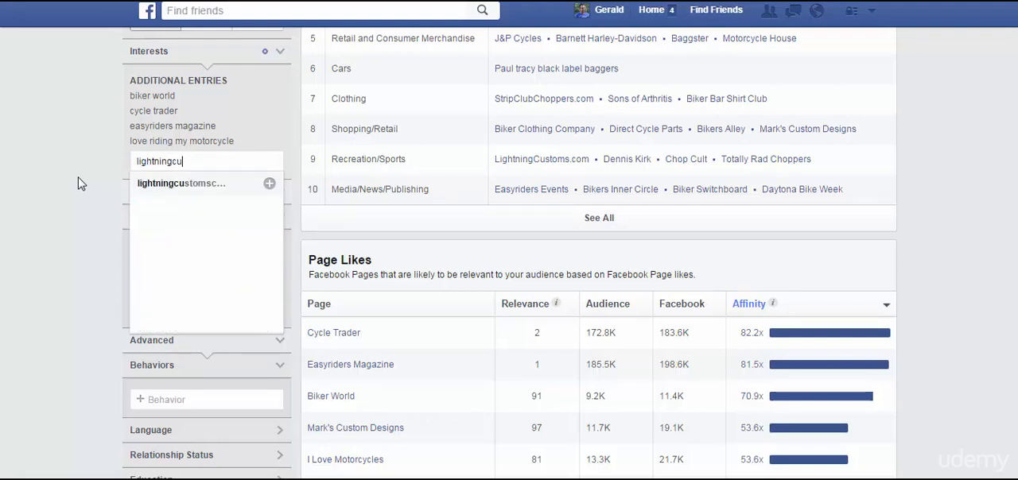
click(159, 193)
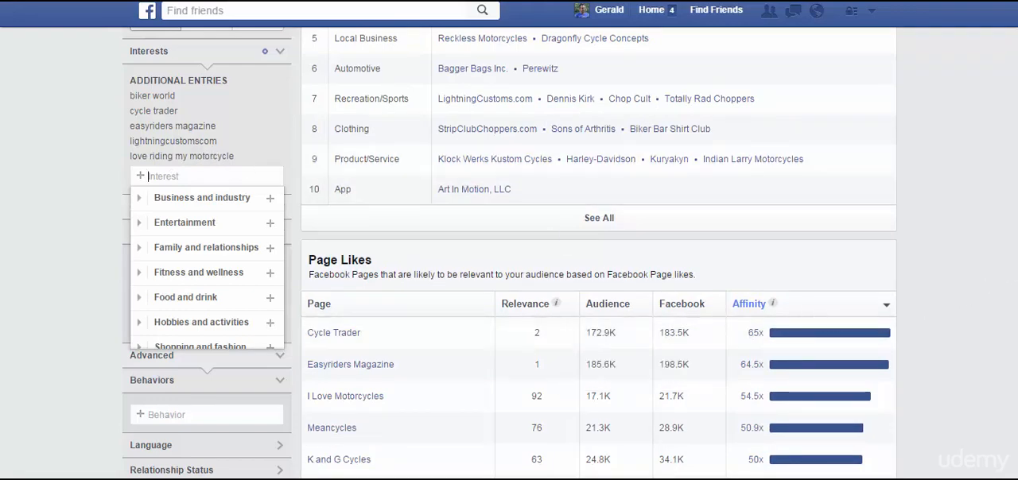
Examine the audience size, the top categories and the page likes ranked by affinity for the revised interests.
scroll(1003, 277, up, 3)
scroll(510, 253, down, 1)
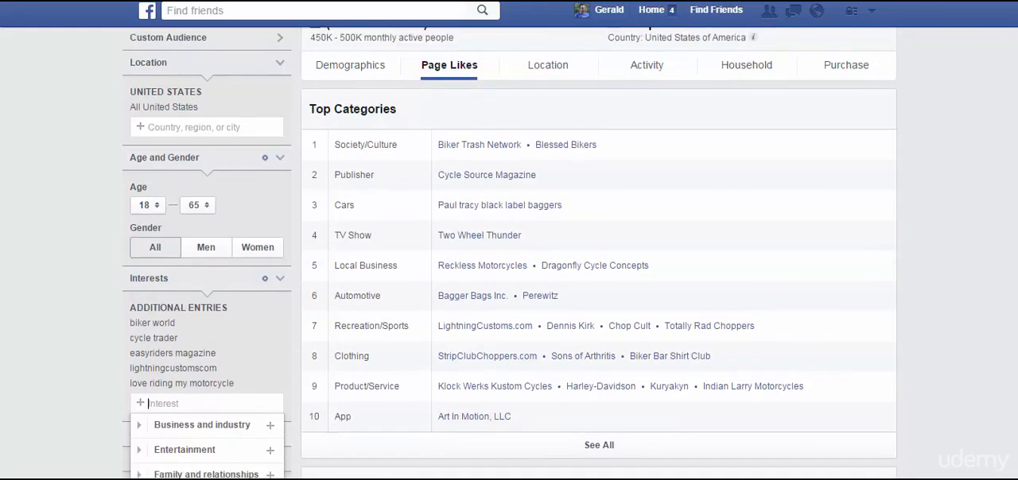
scroll(510, 253, down, 1)
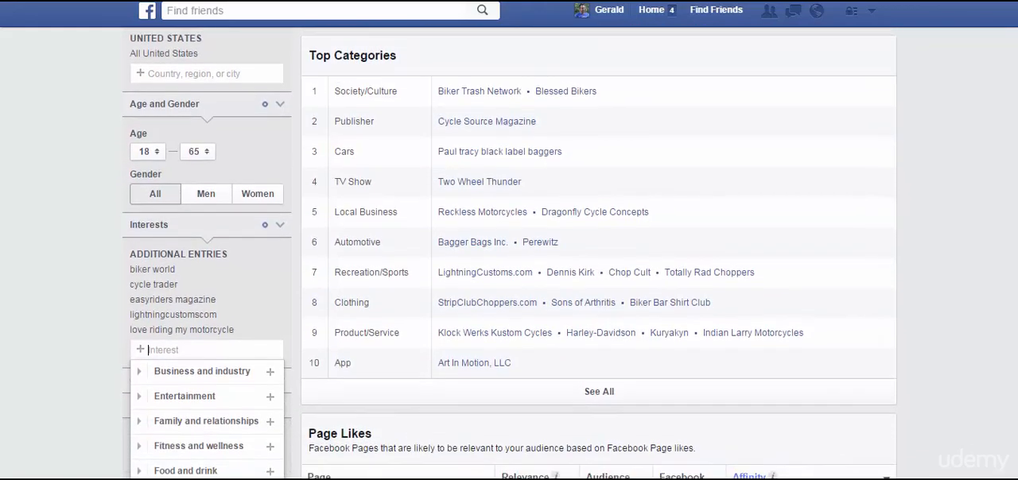
scroll(509, 253, up, 2)
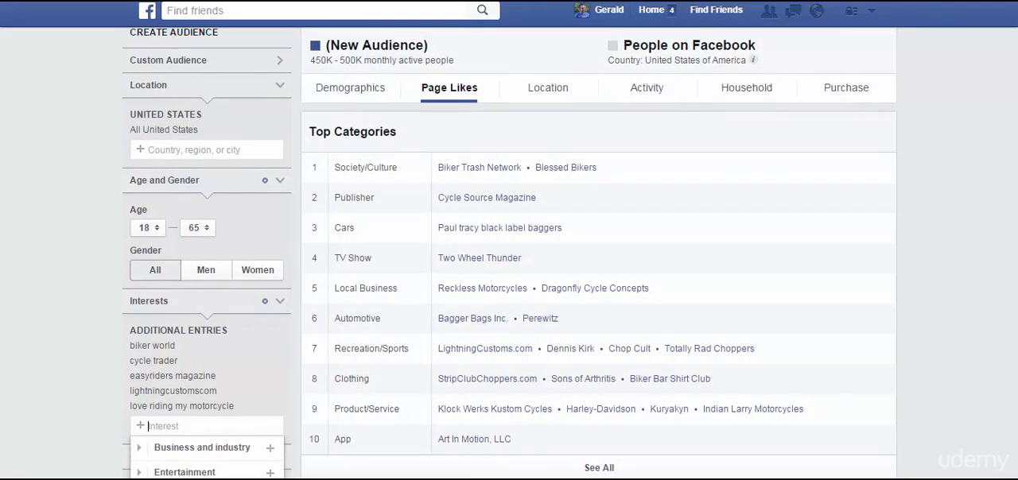
scroll(1007, 289, down, 4)
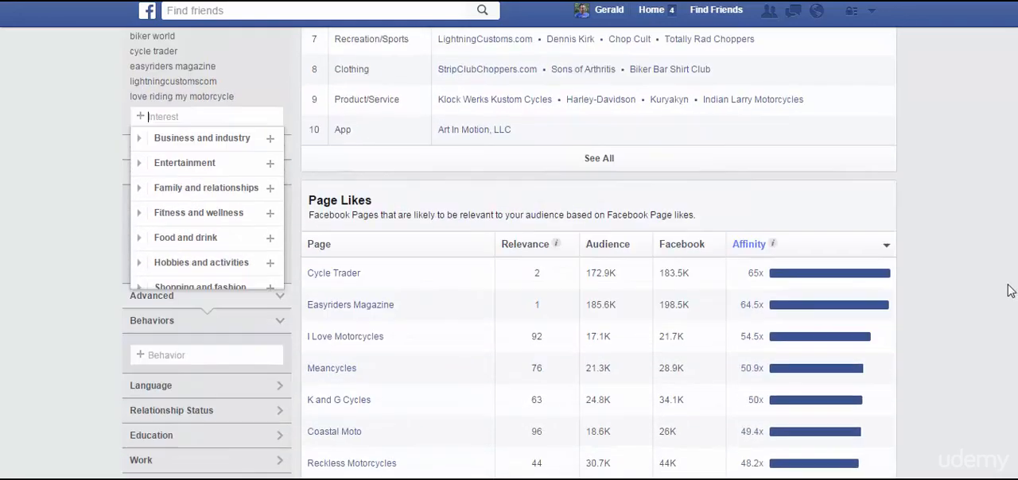
mouse_move(769, 279)
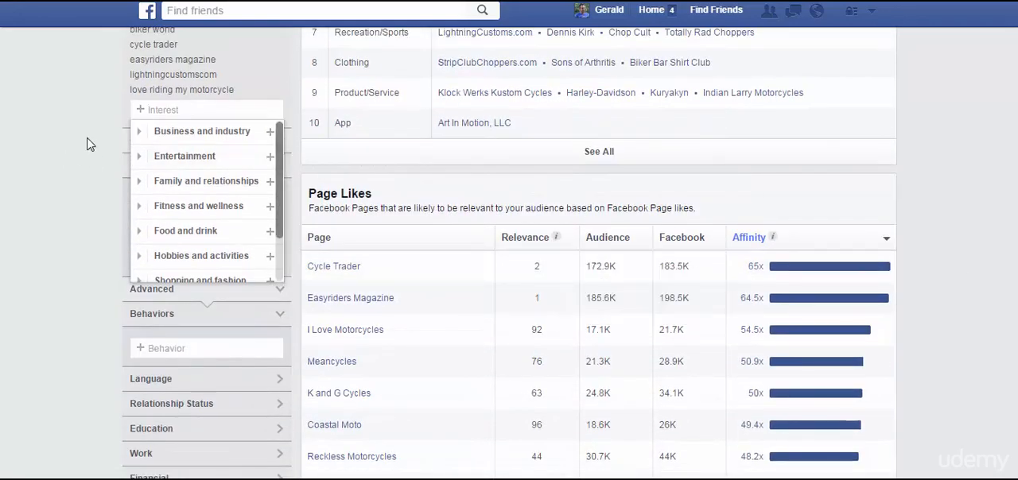
click(110, 109)
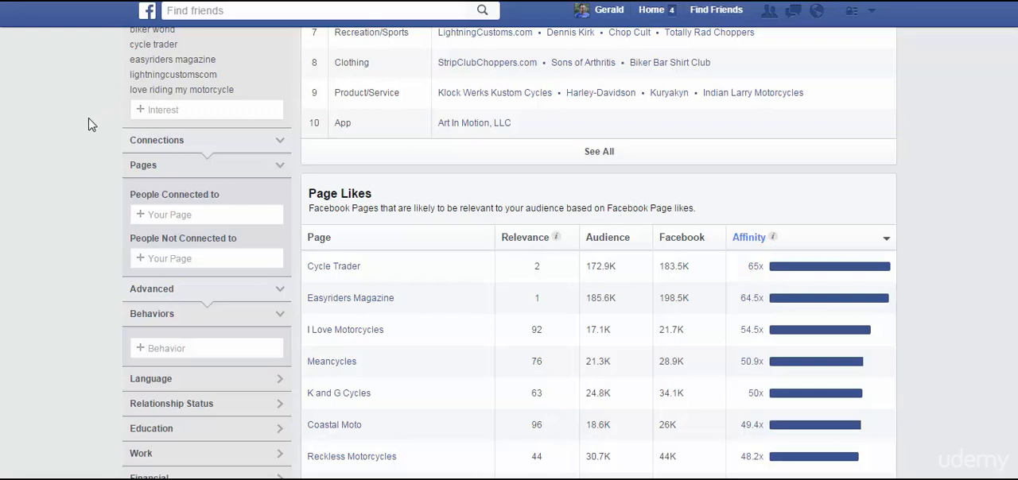
scroll(509, 254, down, 3)
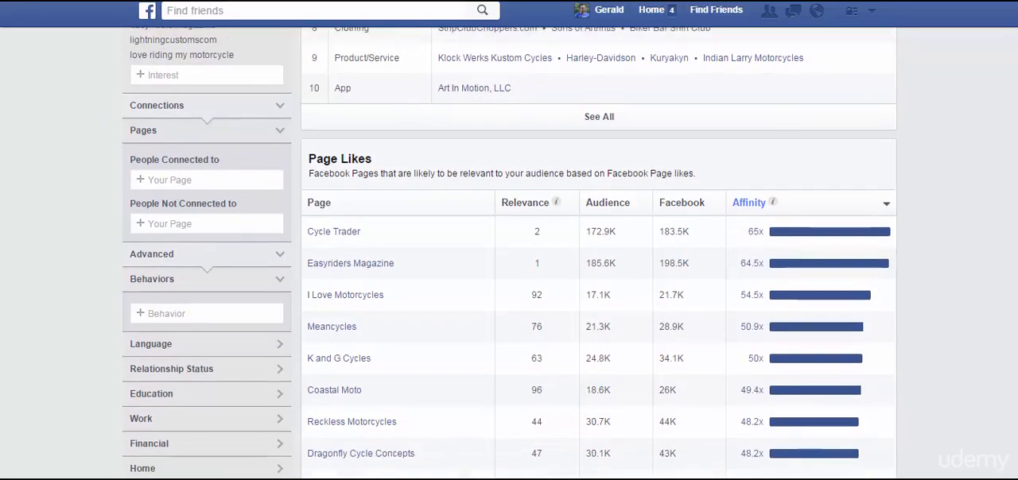
scroll(964, 270, down, 3)
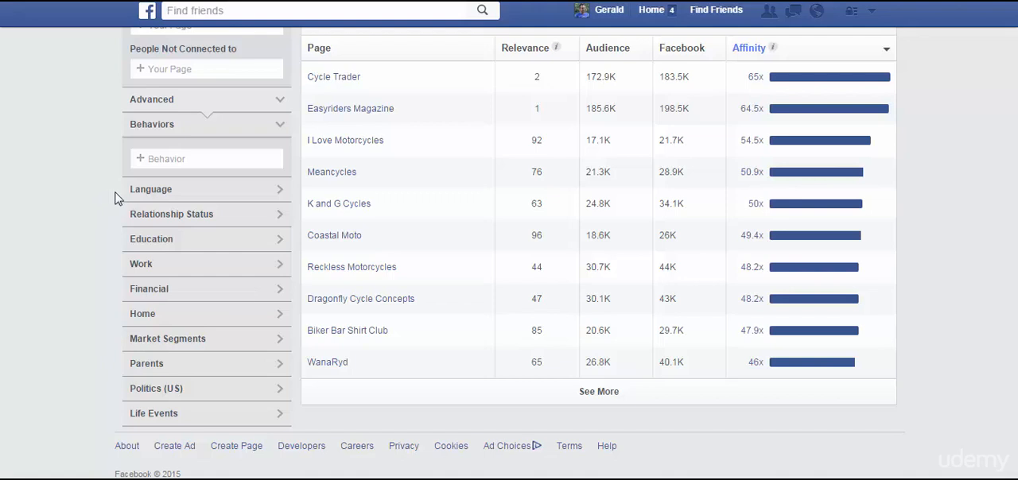
Look up the Spanish and English options in the Language filter without adding one, and collapse the section.
click(147, 196)
click(157, 223)
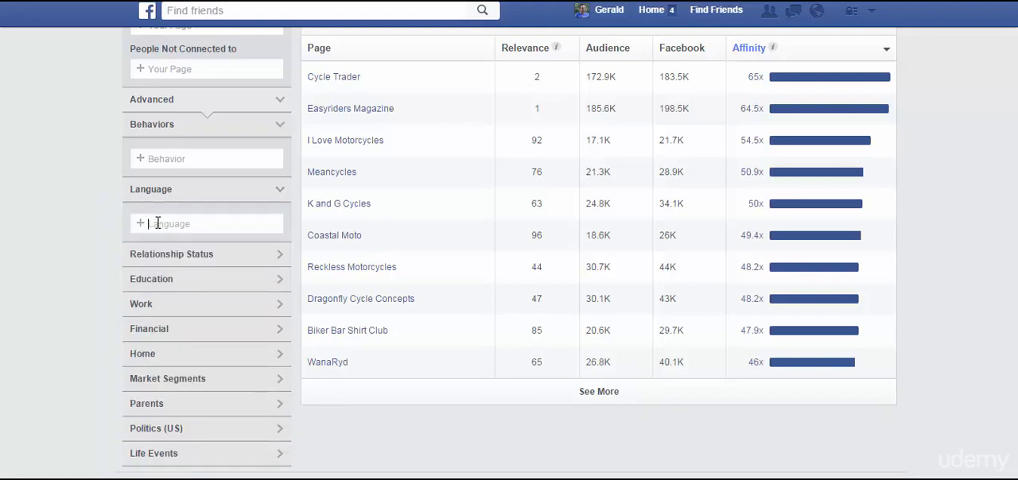
text(span)
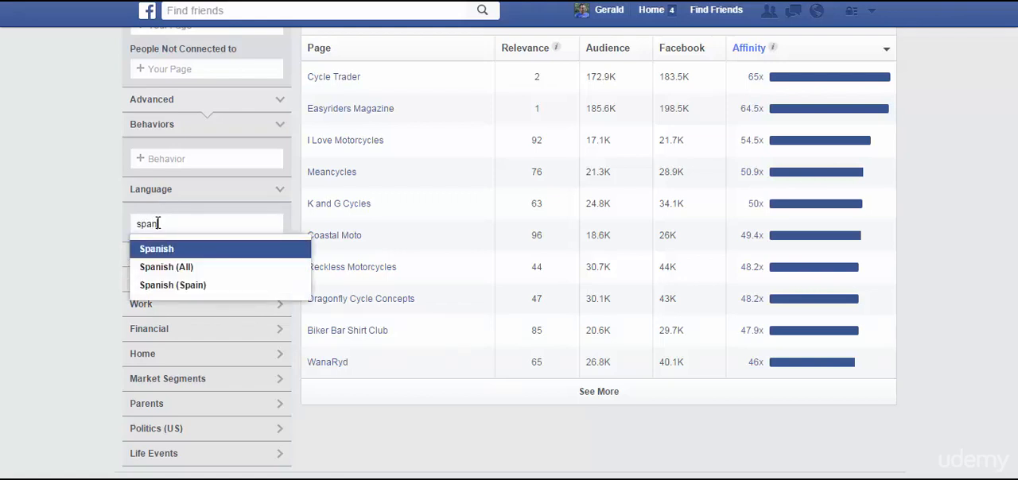
key(BackSpace)
key(BackSpace)
key(BackSpace)
key(BackSpace)
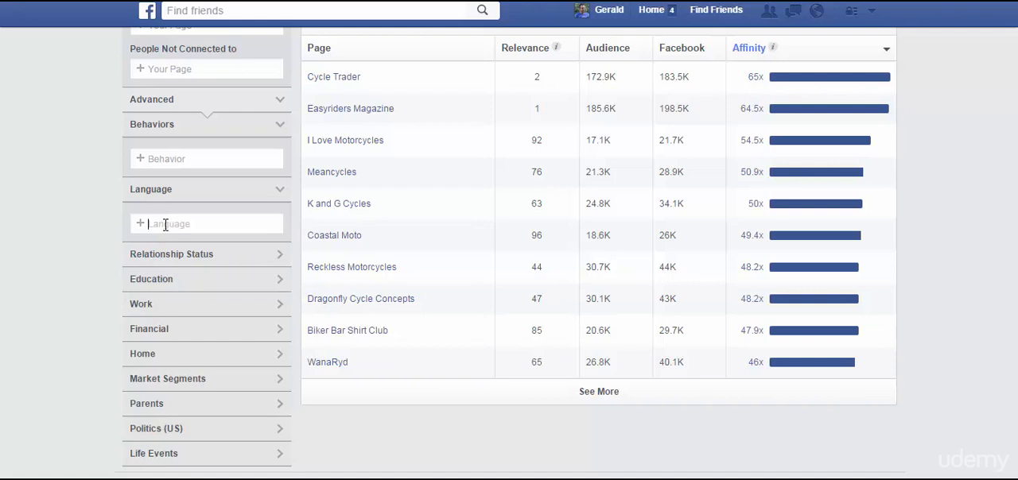
text(en)
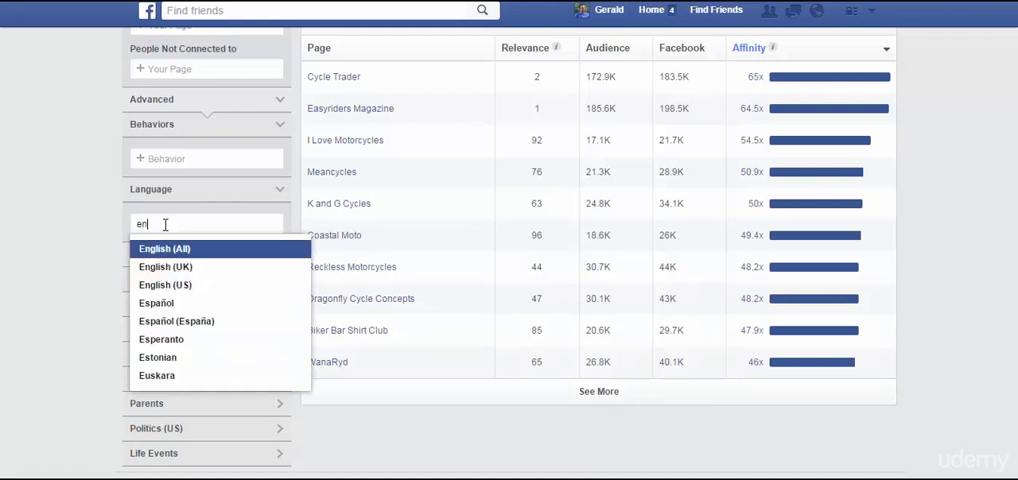
key(BackSpace)
key(BackSpace)
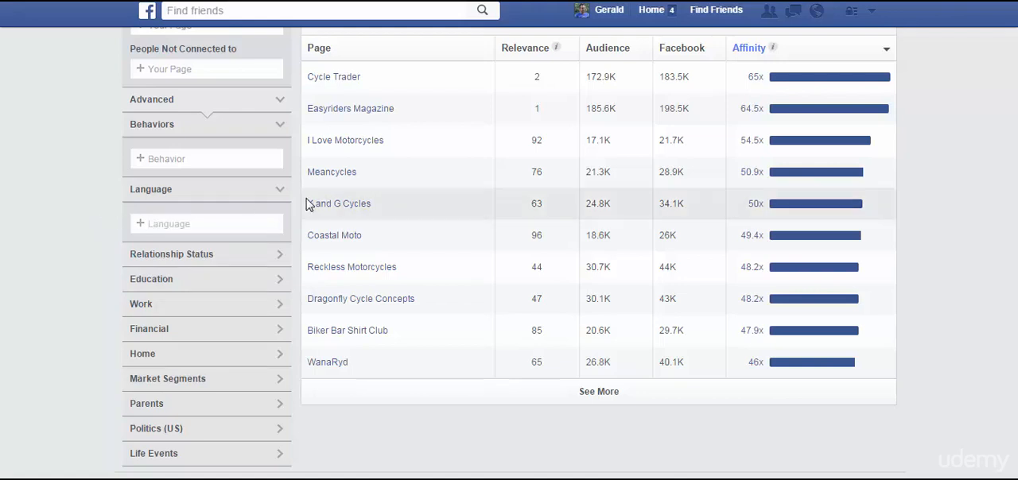
click(267, 195)
Browse the behavior categories, expanding Charitable donations to view its options, and close the list.
click(198, 161)
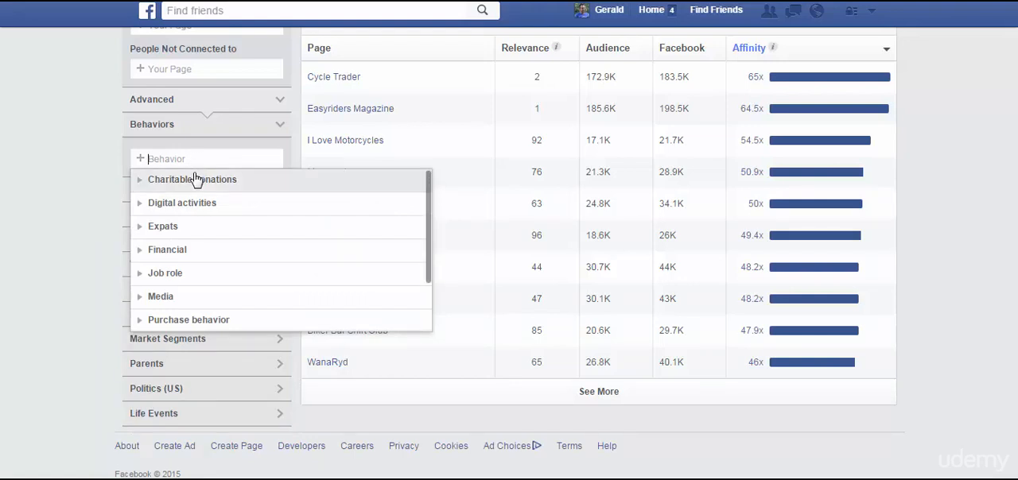
click(140, 183)
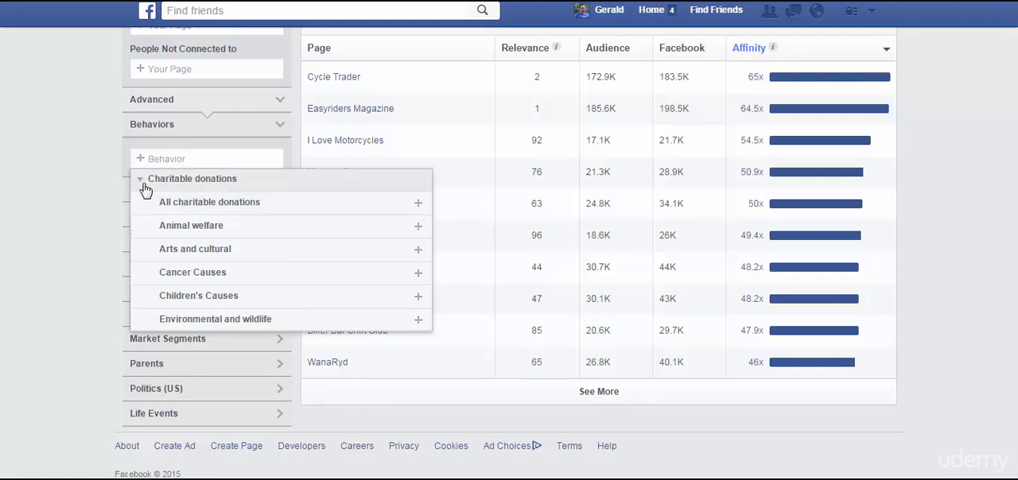
click(144, 186)
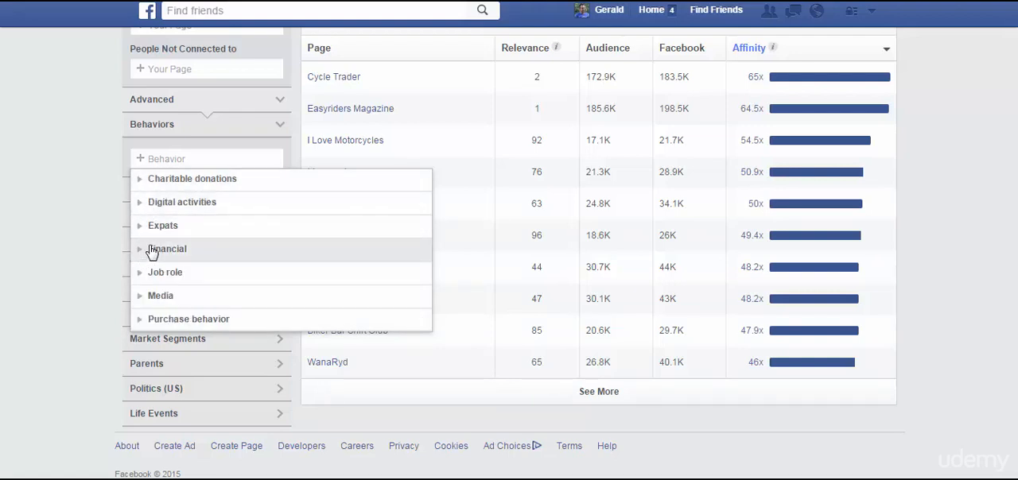
click(97, 217)
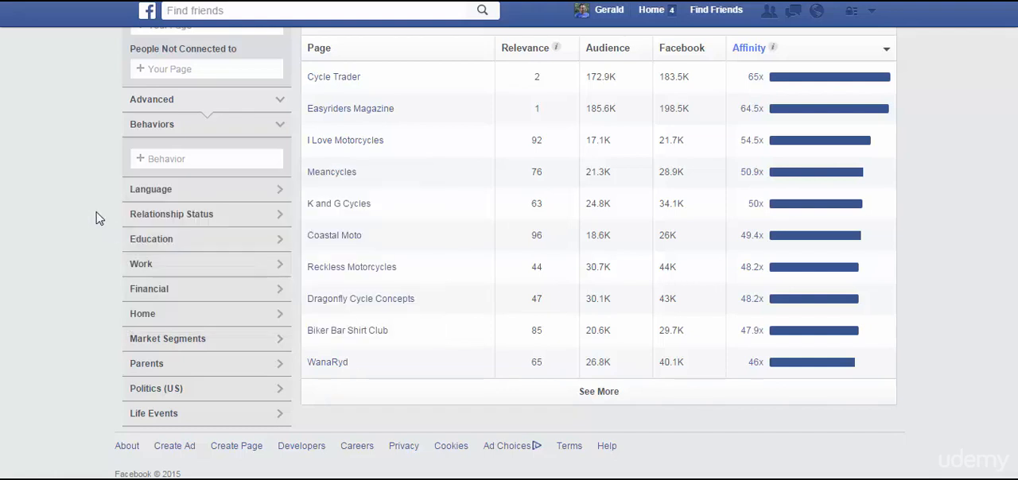
Look through the Education options and the Work filter's job titles matching "a" without adding any, and collapse both sections.
click(150, 242)
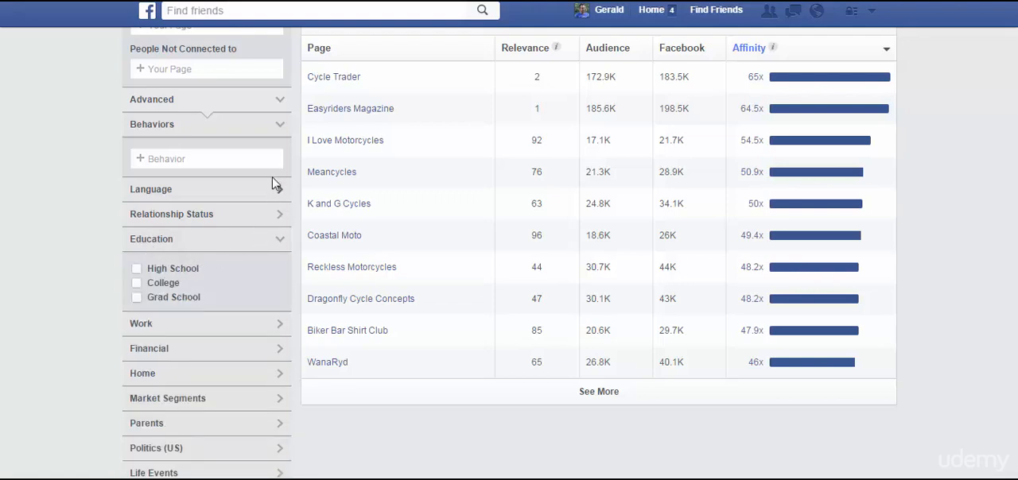
click(173, 240)
click(170, 264)
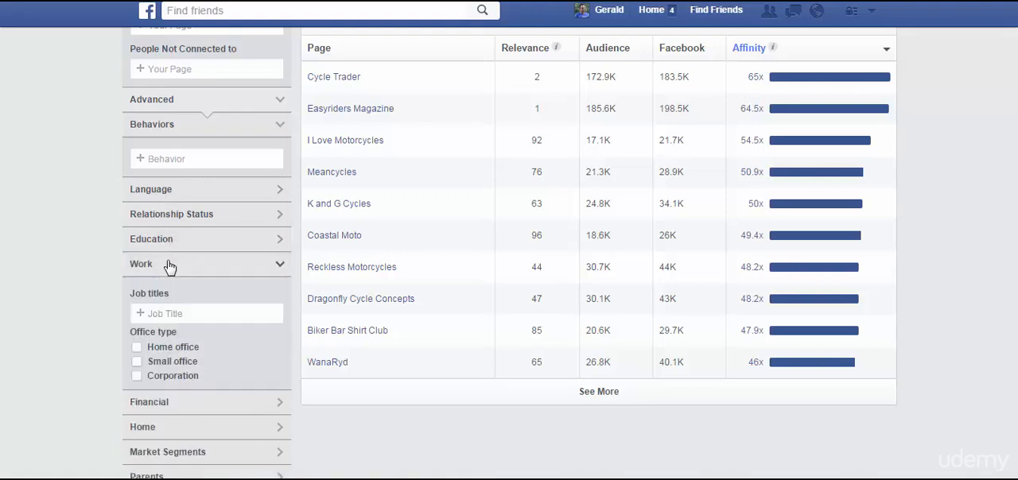
click(187, 314)
text(a)
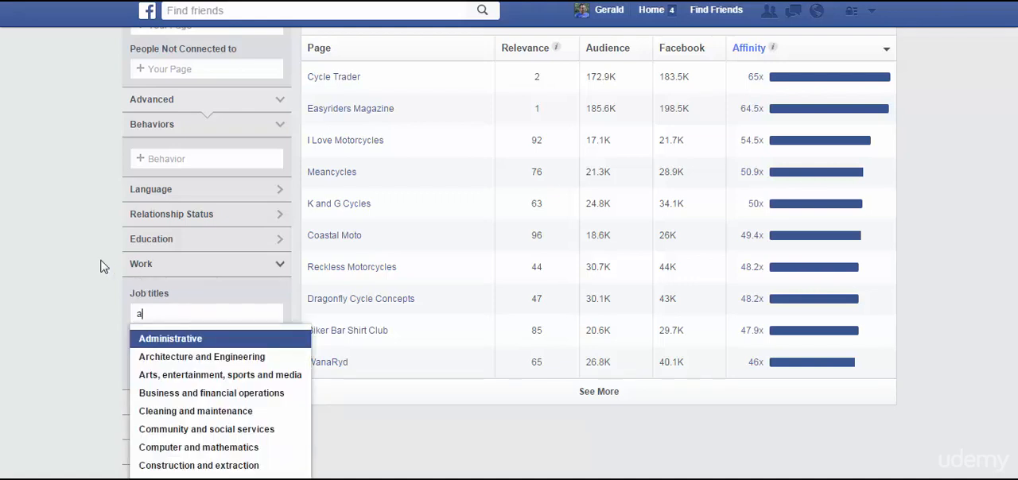
scroll(102, 266, down, 1)
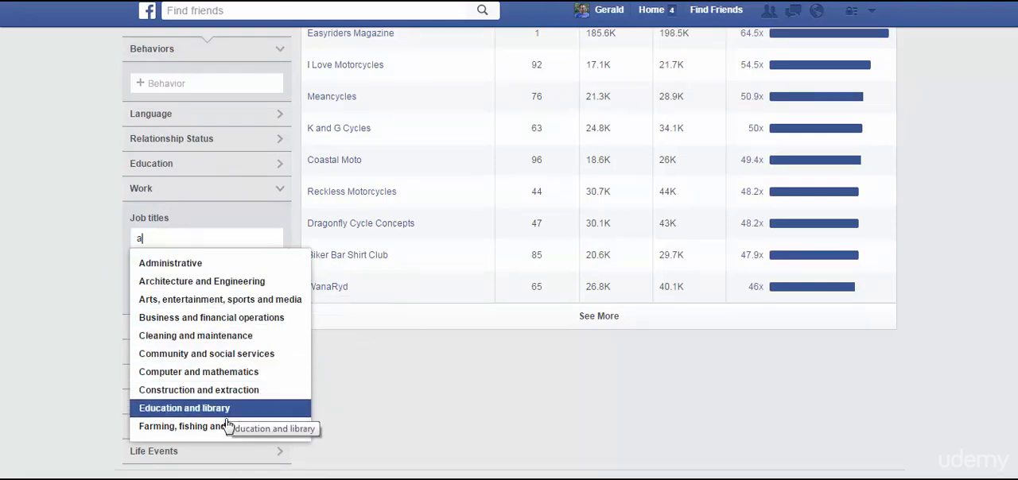
click(64, 213)
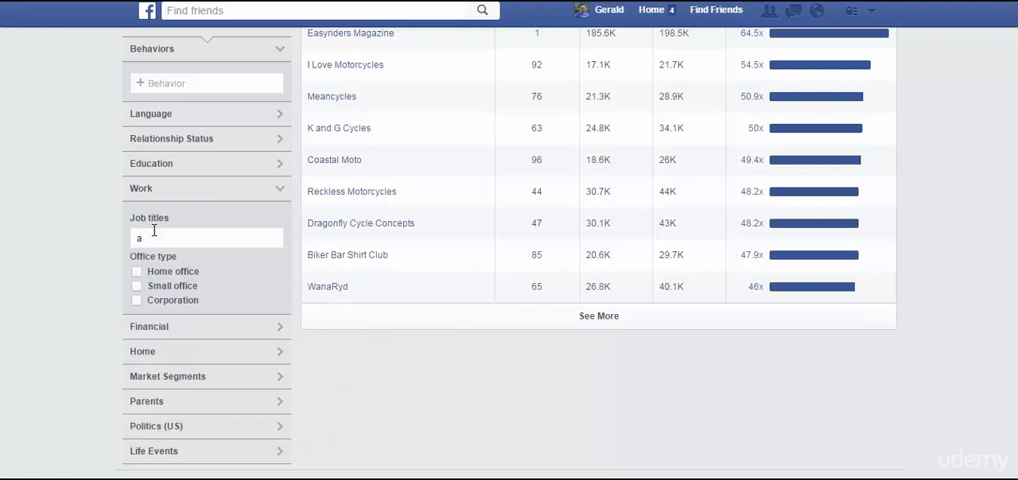
click(196, 194)
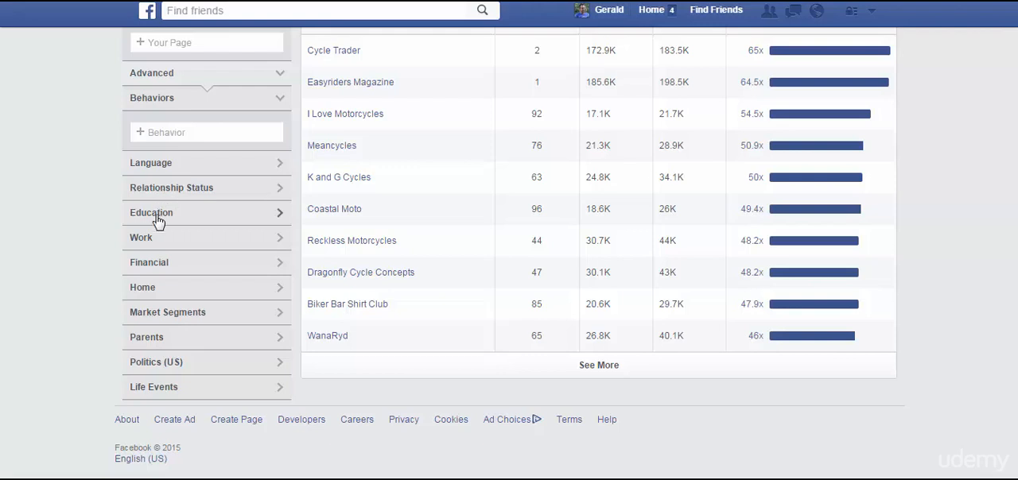
Review the Home filter's type, ownership and value options and the Financial filter's income and net worth ranges, collapsing each section.
click(156, 289)
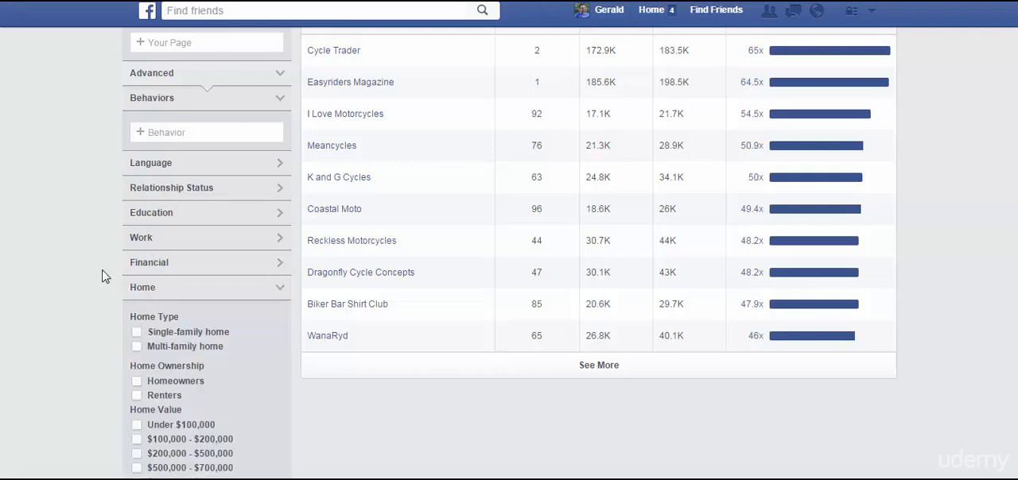
scroll(103, 275, down, 2)
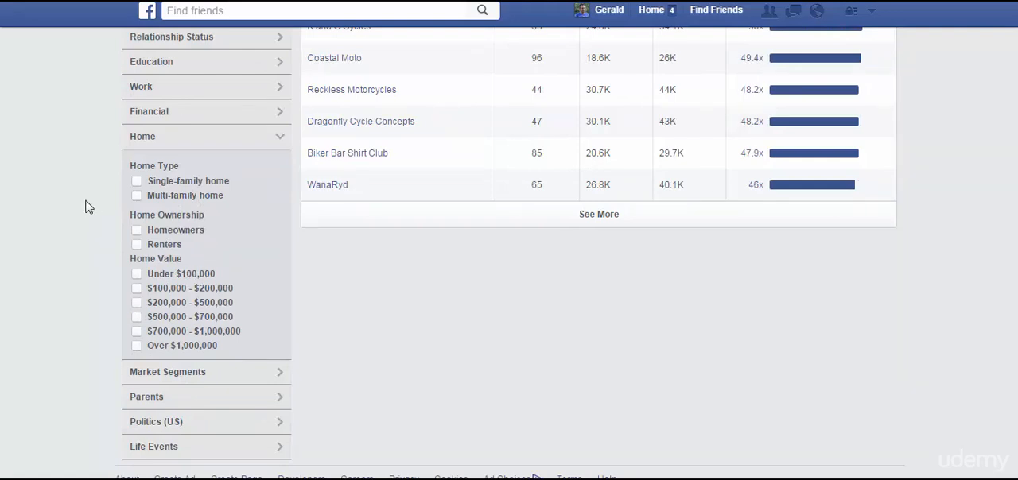
click(183, 144)
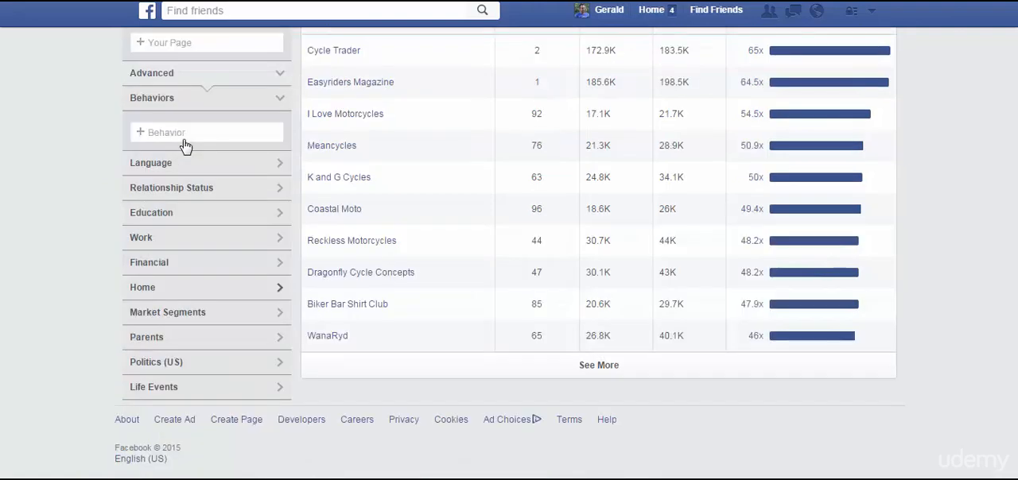
click(179, 263)
scroll(91, 265, down, 2)
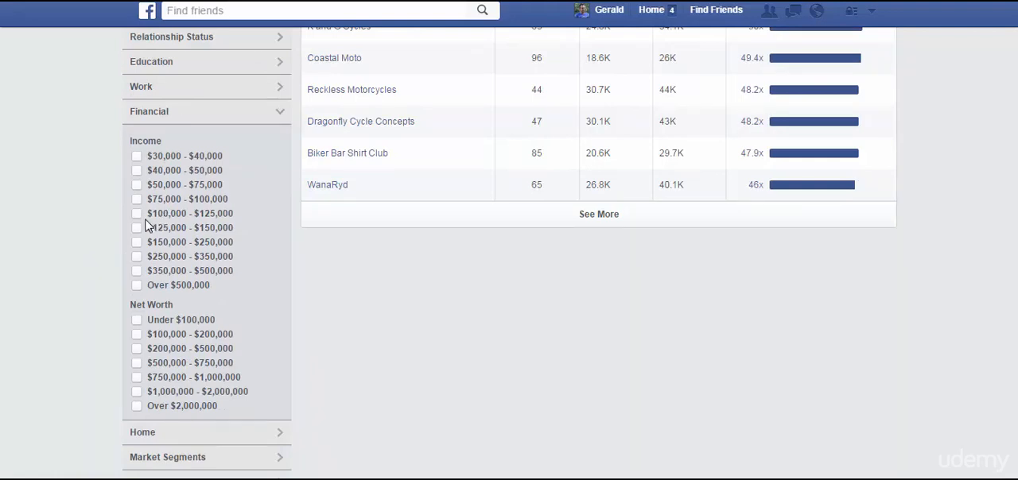
click(190, 117)
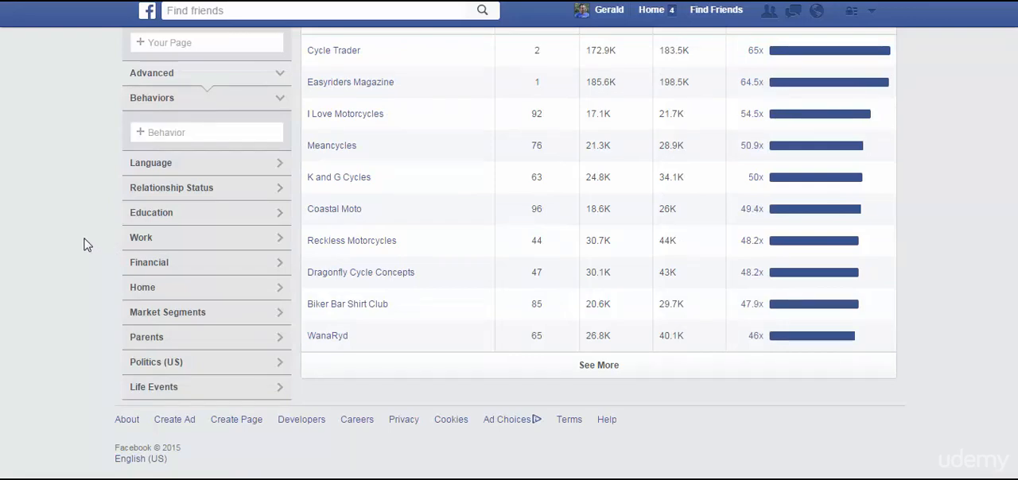
View the age and gender demographics of the motorcycle audience.
scroll(84, 245, up, 10)
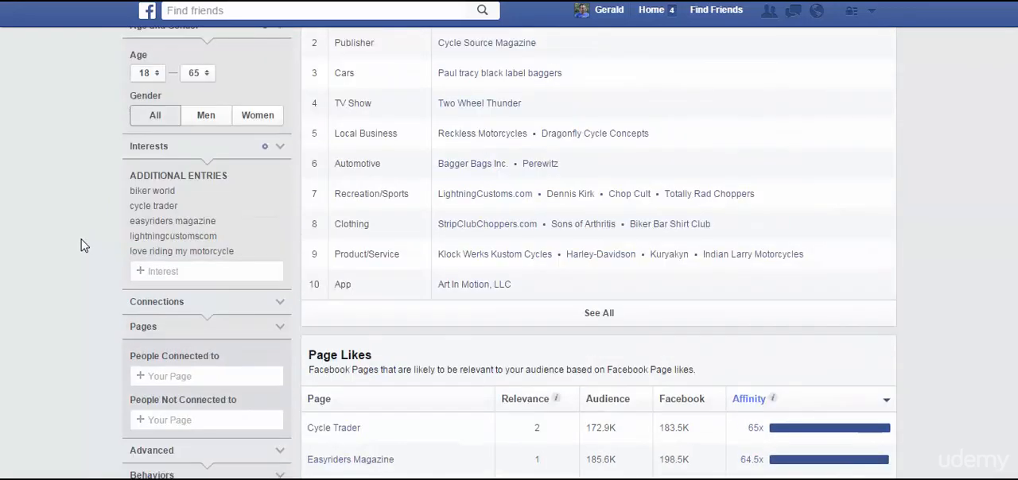
scroll(84, 245, up, 1)
click(346, 141)
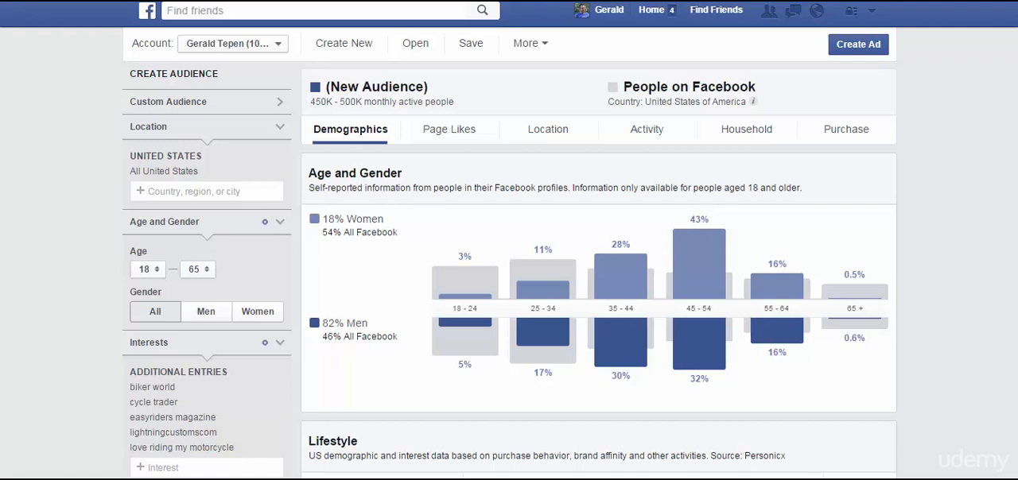
Add bikerornotcom to the audience's interests.
scroll(557, 254, down, 1)
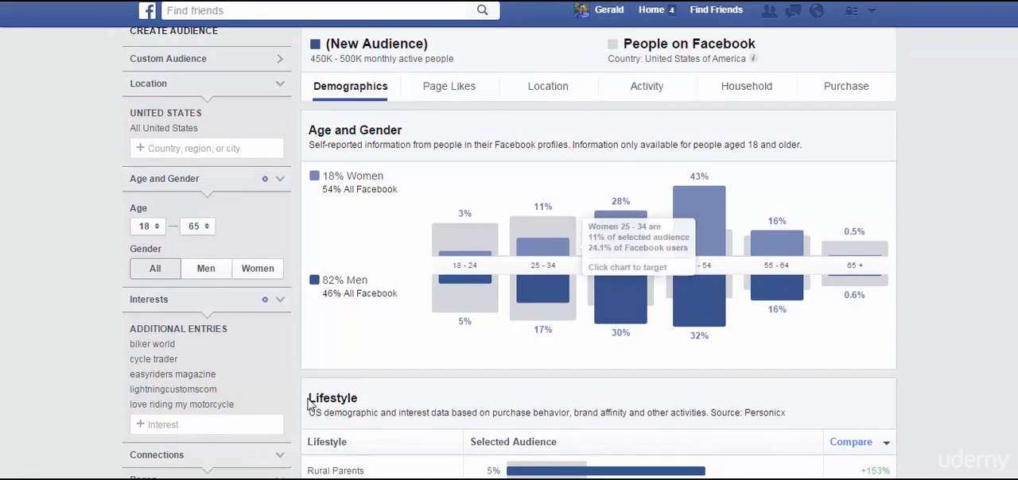
click(227, 427)
text(b)
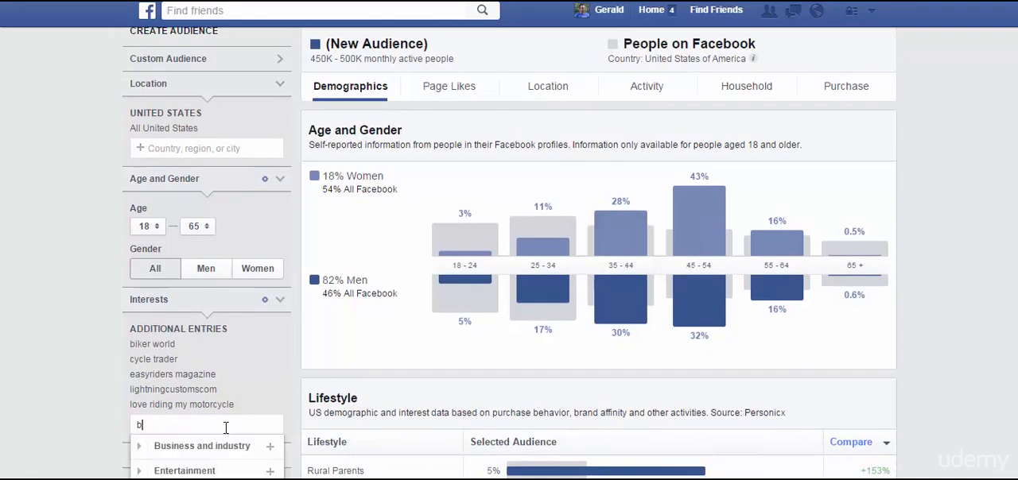
text(ikerorn)
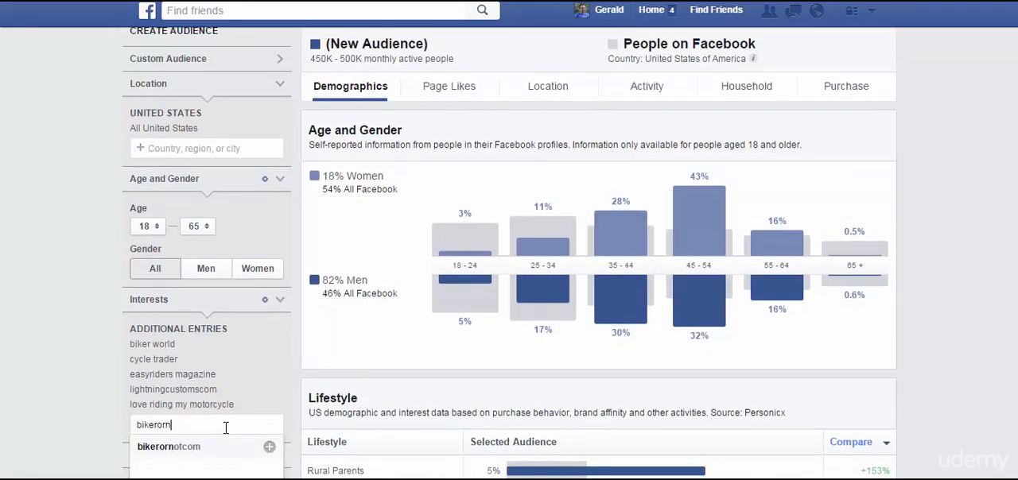
click(170, 447)
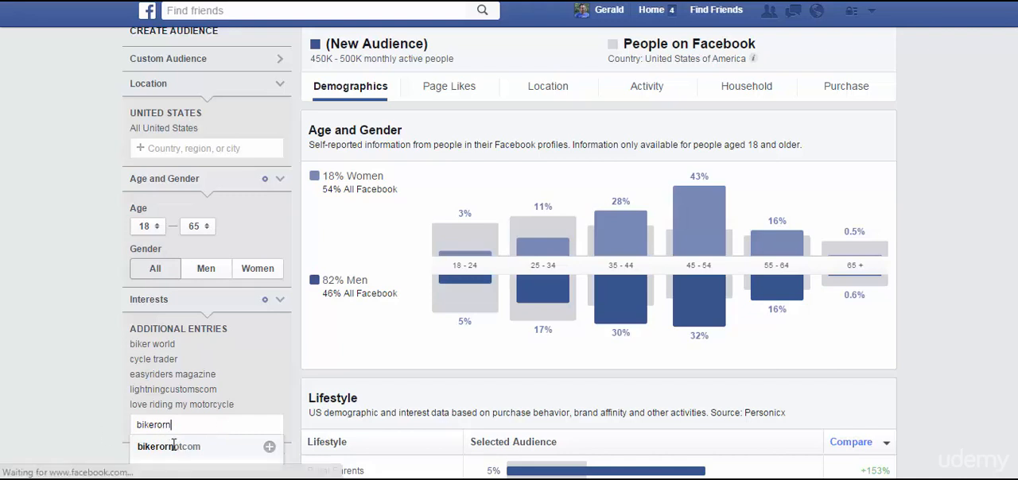
click(110, 351)
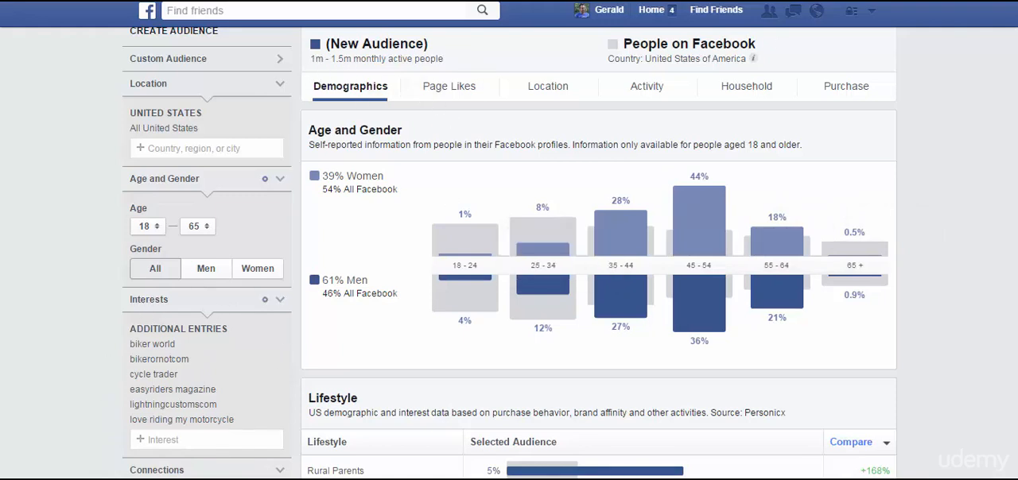
Check the expanded audience's page likes, ranked by affinity.
click(438, 94)
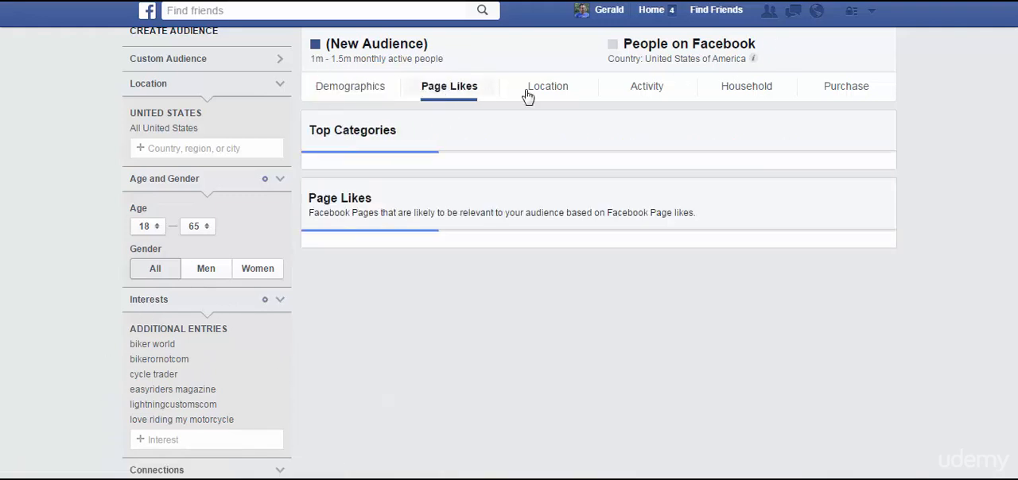
scroll(1014, 253, down, 4)
scroll(1014, 253, down, 2)
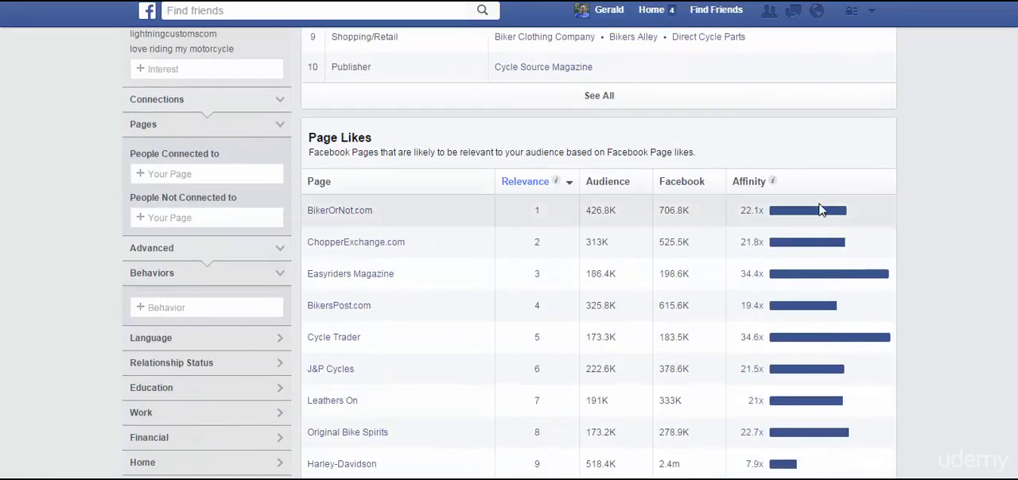
click(796, 186)
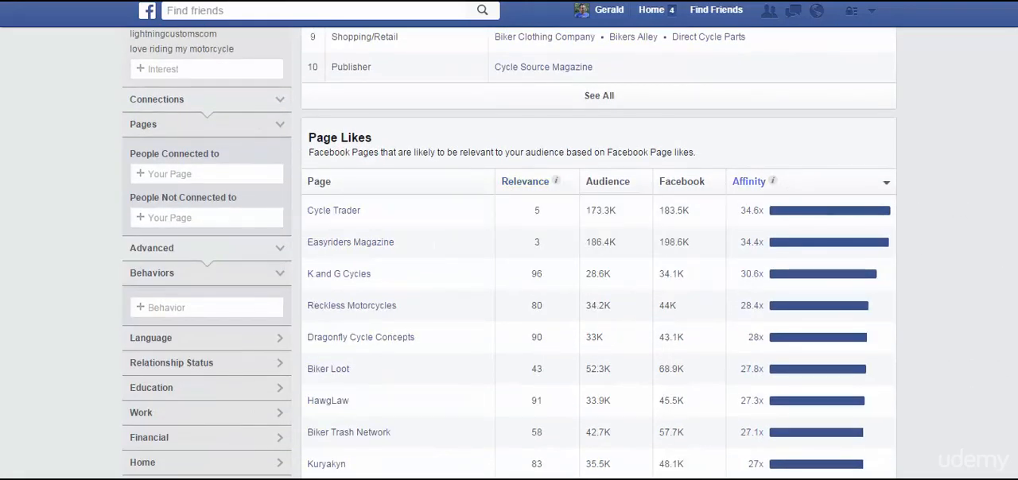
Save the current audience under the name motorcycle.
scroll(990, 210, up, 3)
scroll(510, 252, up, 5)
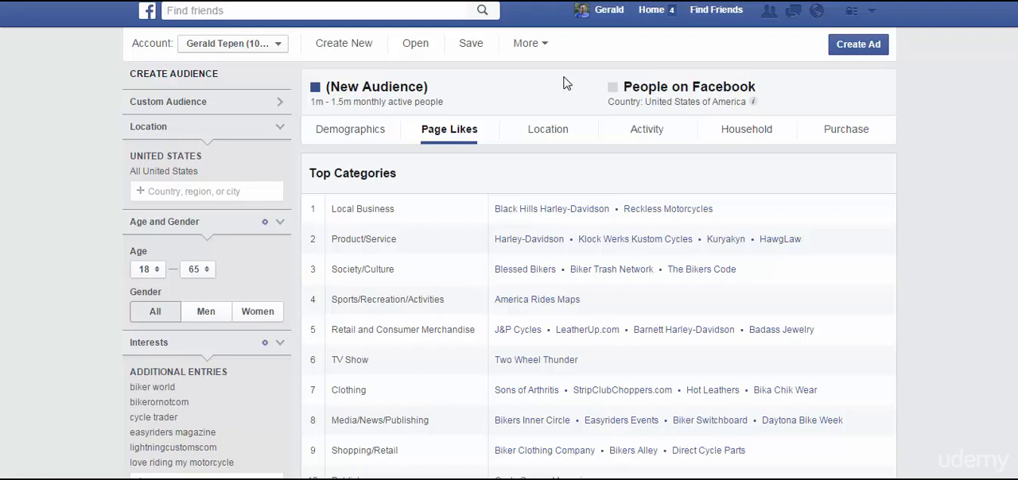
click(471, 46)
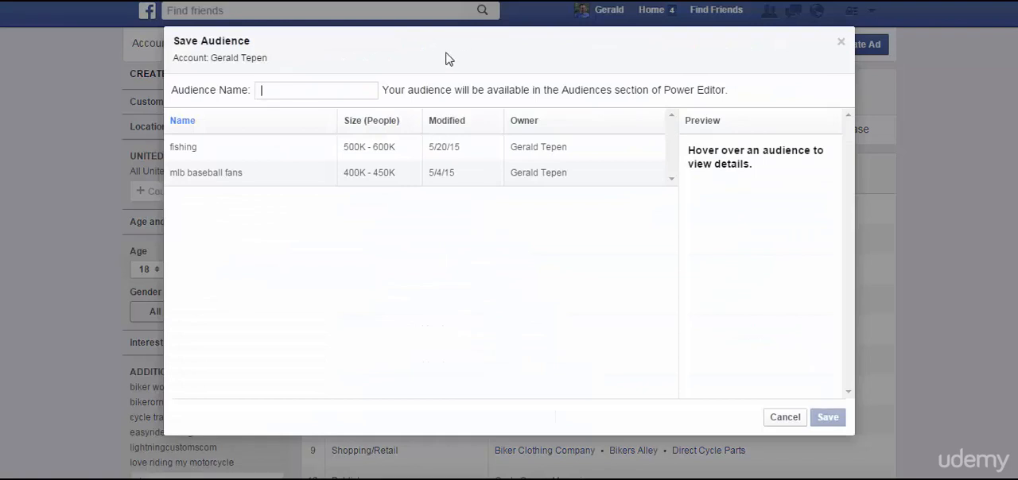
text(motor)
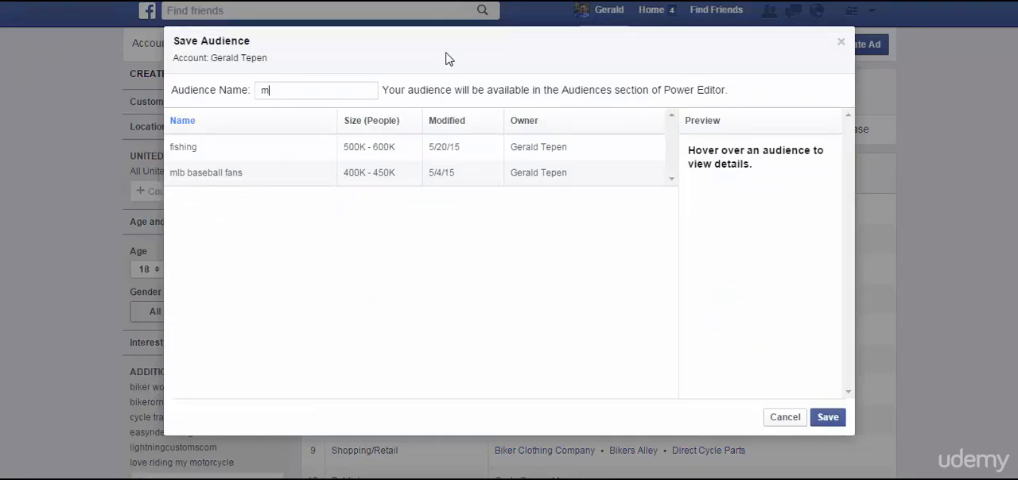
text(cycle)
click(828, 421)
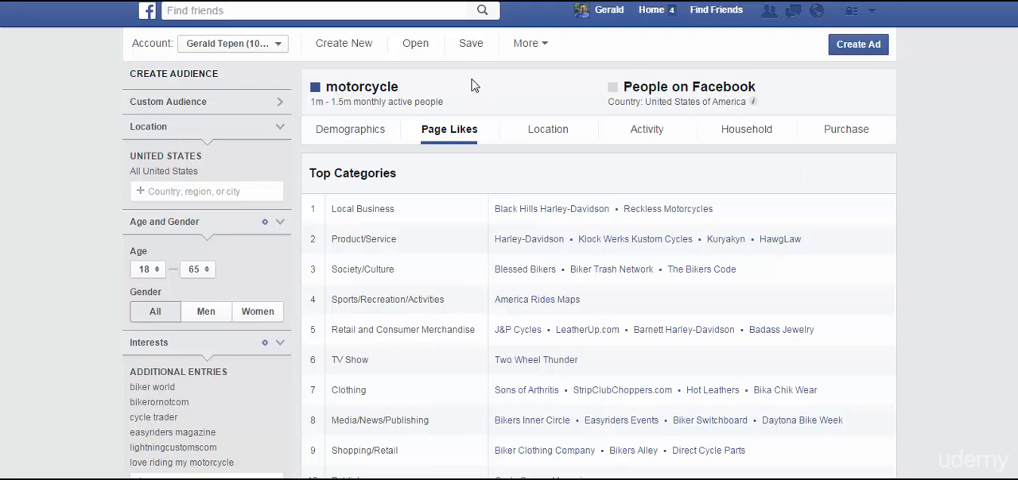
Preview the saved fishing audience and open it.
click(414, 49)
mouse_move(221, 132)
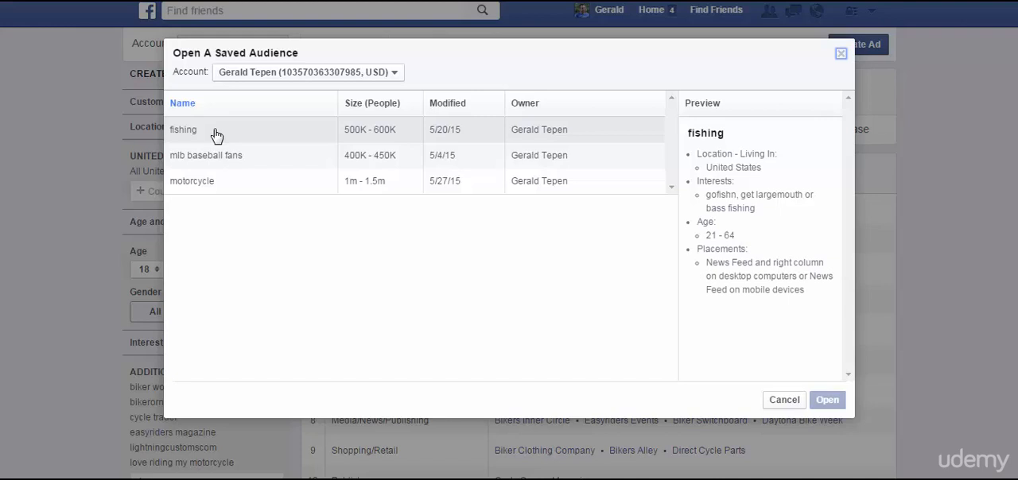
click(216, 136)
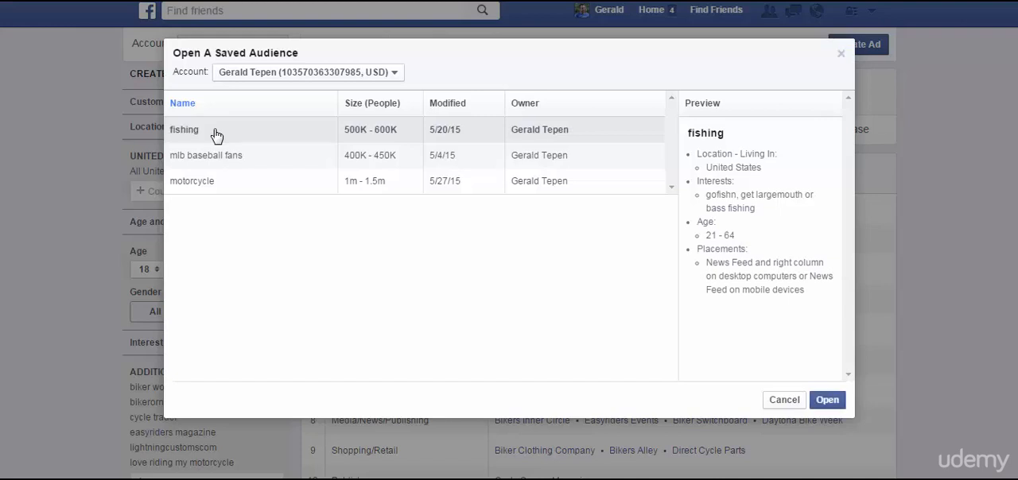
click(831, 407)
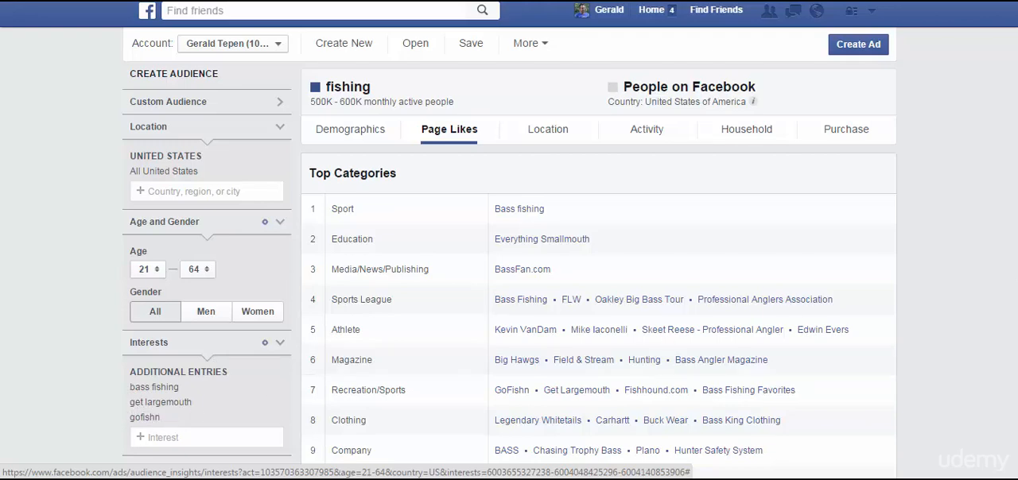
Examine the fishing audience's top categories, page likes and targeted interests.
scroll(509, 253, down, 4)
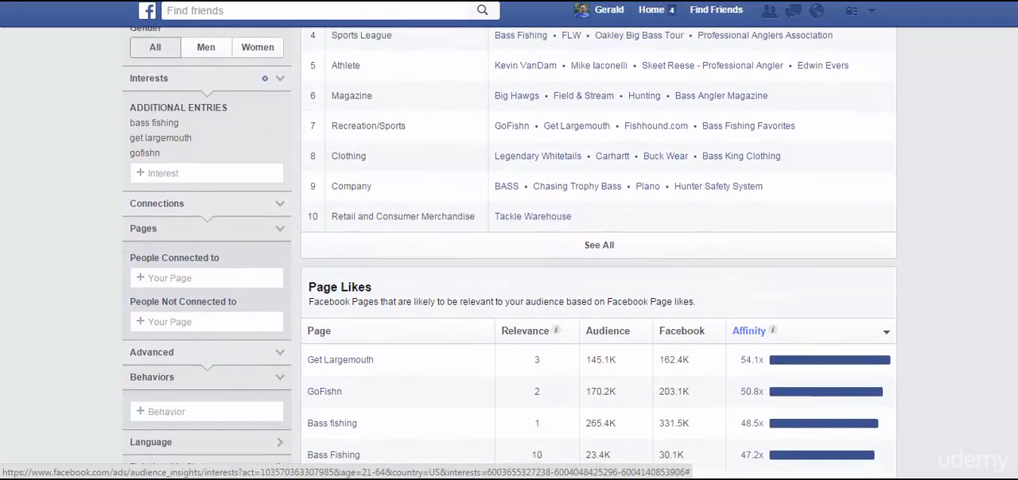
scroll(509, 253, up, 2)
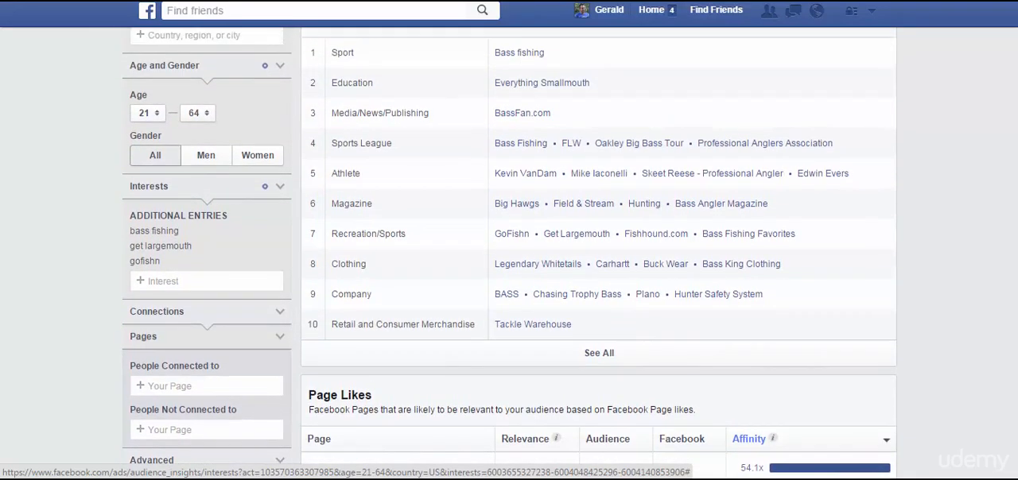
scroll(509, 253, up, 2)
scroll(509, 253, down, 3)
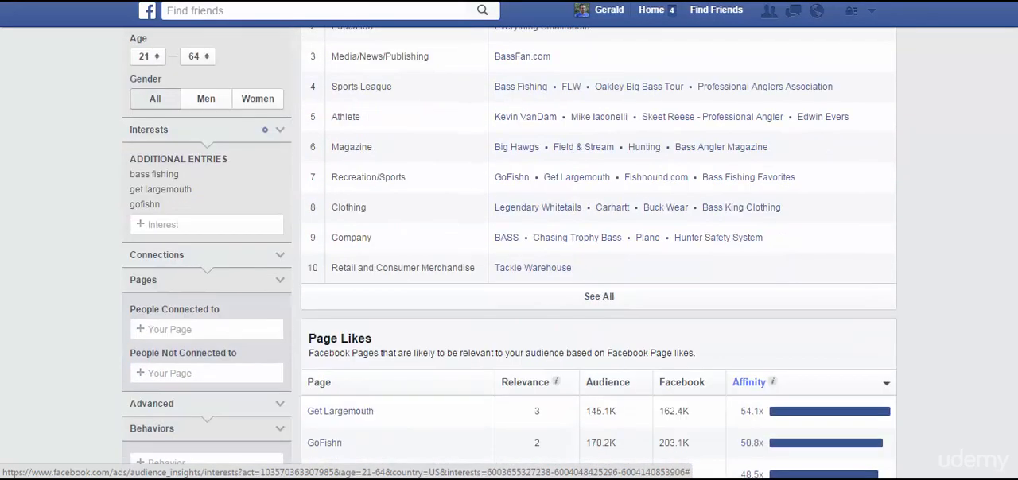
scroll(509, 253, up, 1)
scroll(33, 265, up, 2)
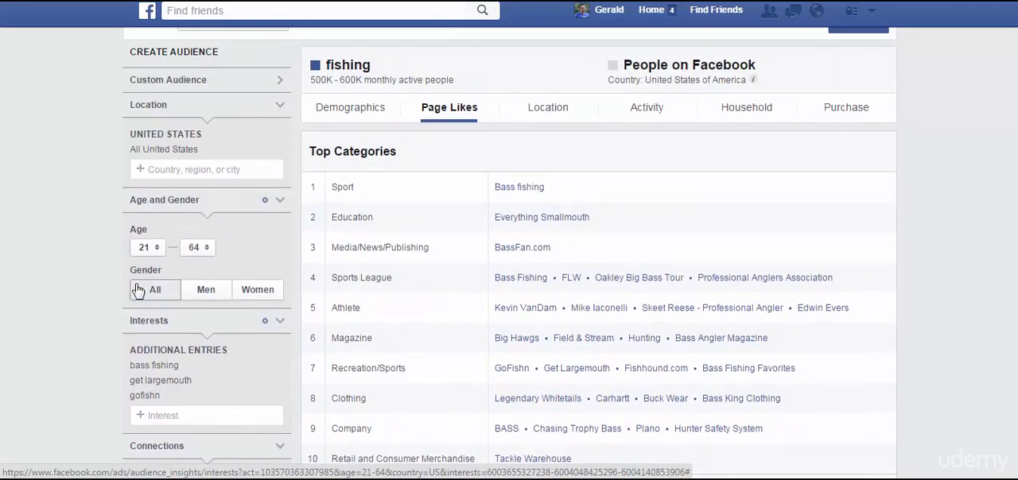
Review the fishing audience's demographics, including age and gender and the lifestyle breakdown.
click(348, 111)
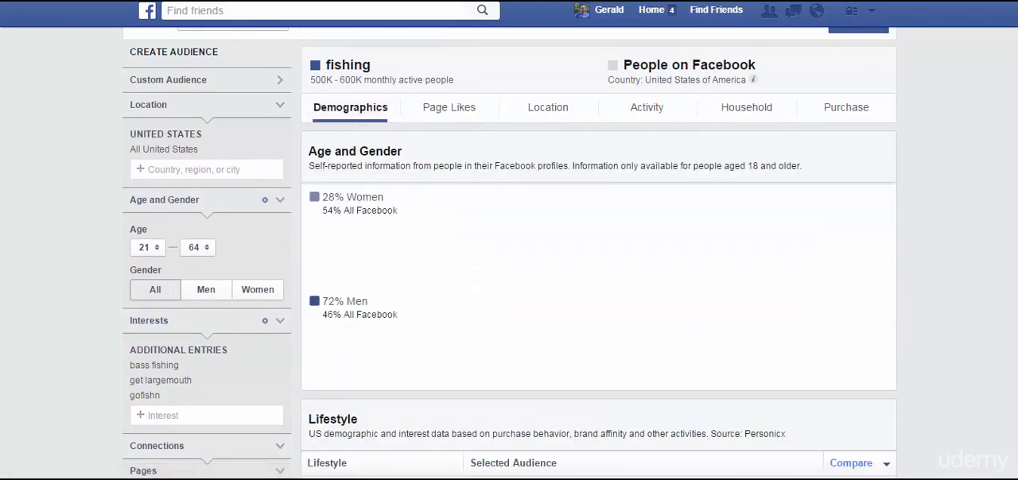
scroll(509, 253, down, 3)
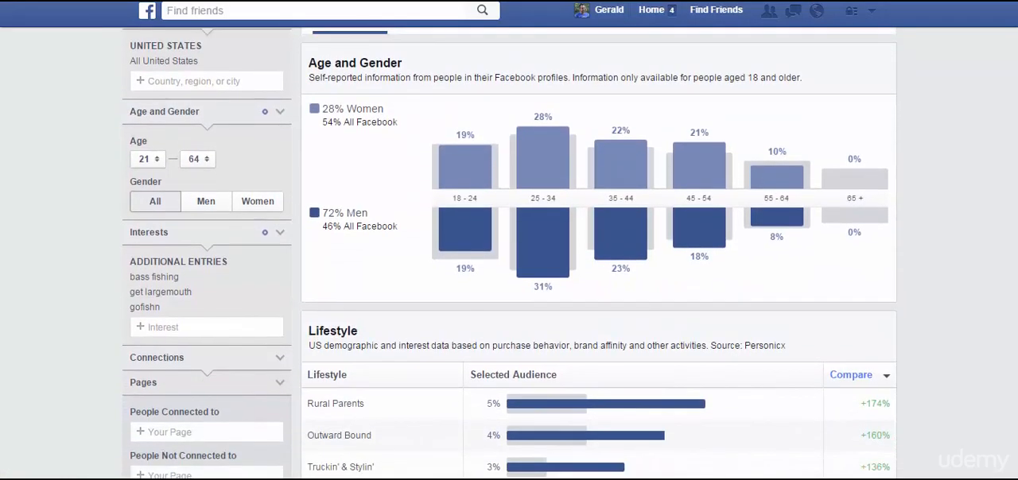
scroll(509, 253, down, 4)
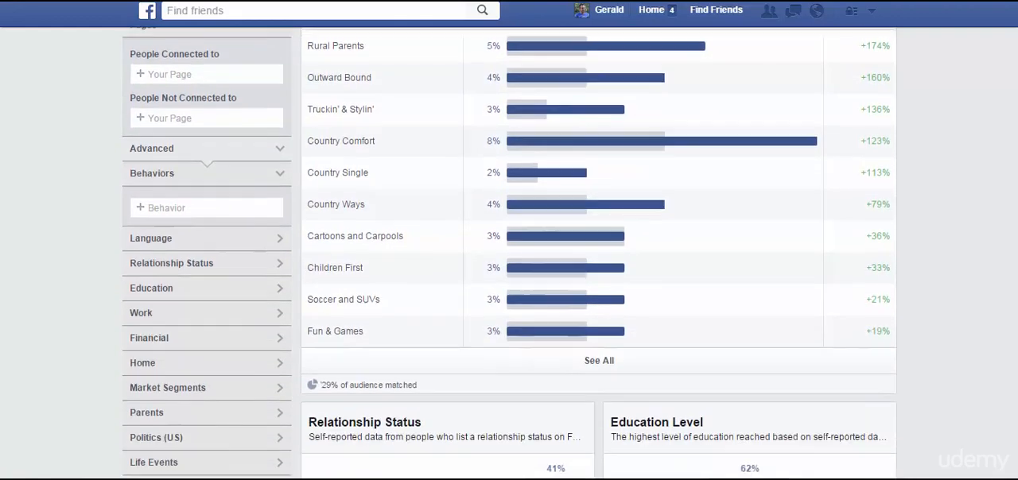
Examine the fishing audience's advanced filters, expanding and collapsing the Language, Relationship Status and Work options.
scroll(939, 141, up, 7)
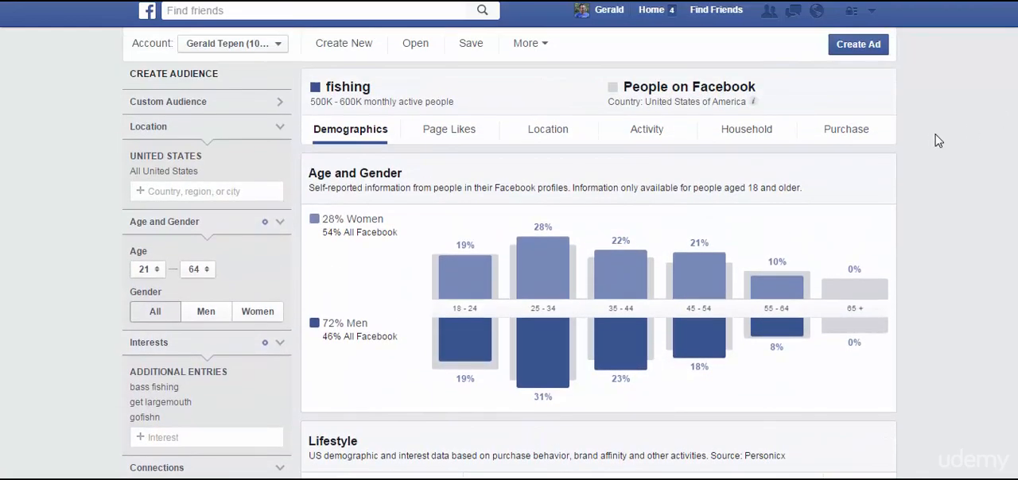
scroll(995, 122, down, 1)
scroll(510, 253, down, 5)
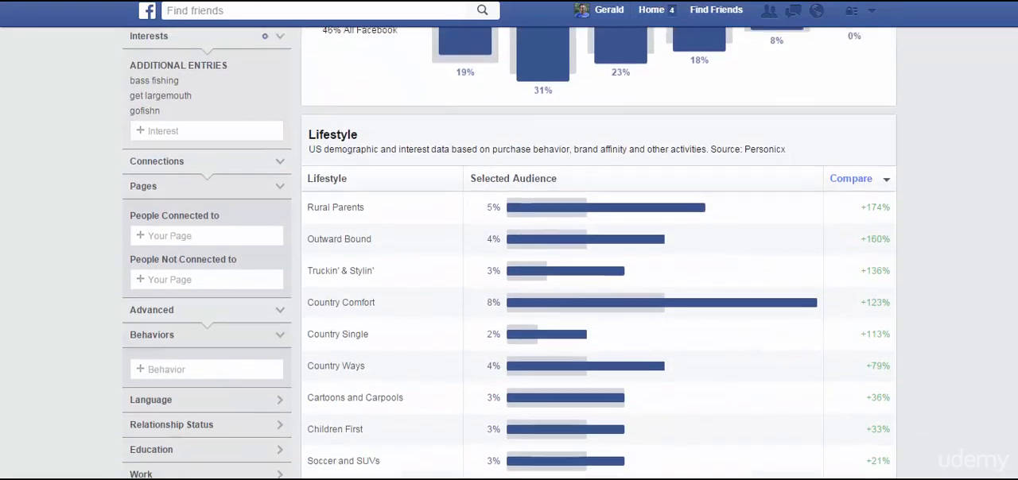
scroll(510, 252, down, 1)
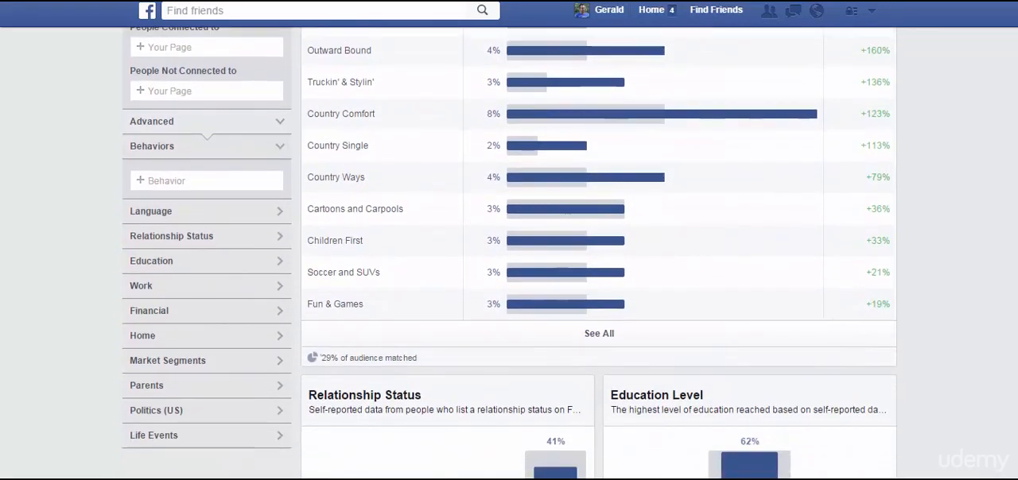
click(253, 212)
click(251, 212)
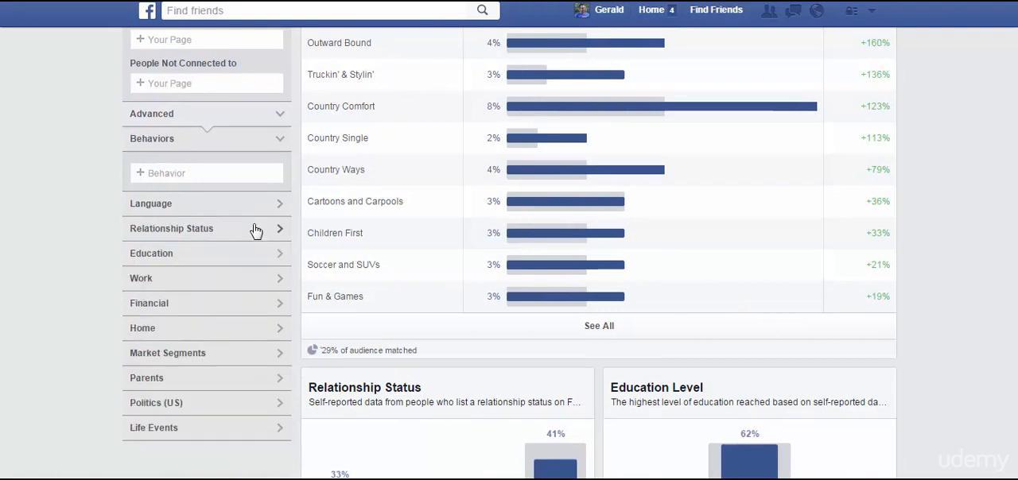
click(256, 230)
click(255, 230)
click(250, 278)
click(250, 283)
Return to the fishing audience's age and gender overview.
scroll(72, 166, up, 4)
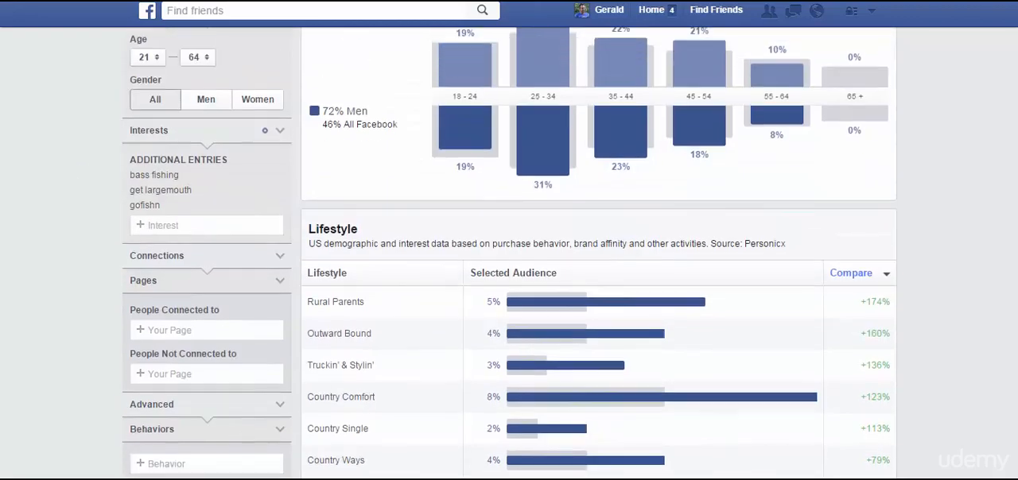
scroll(509, 253, up, 3)
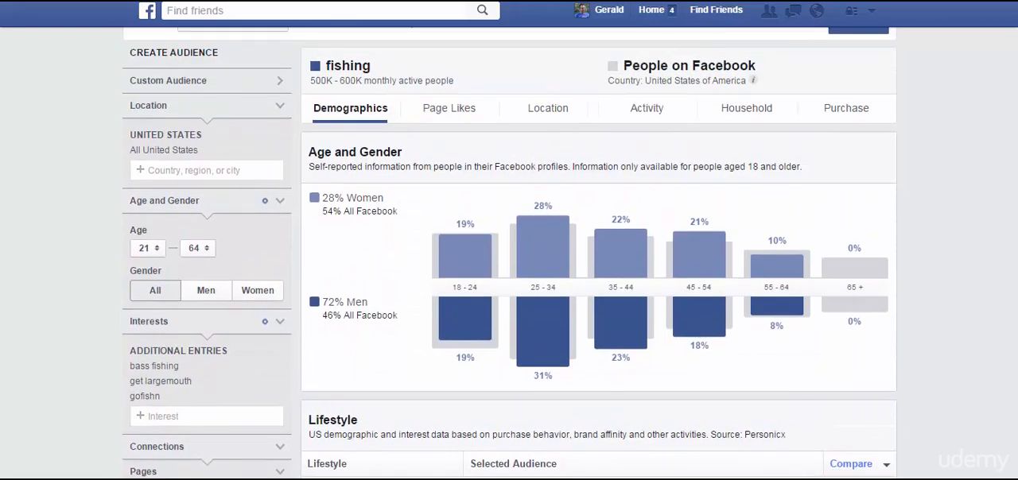
scroll(509, 254, up, 1)
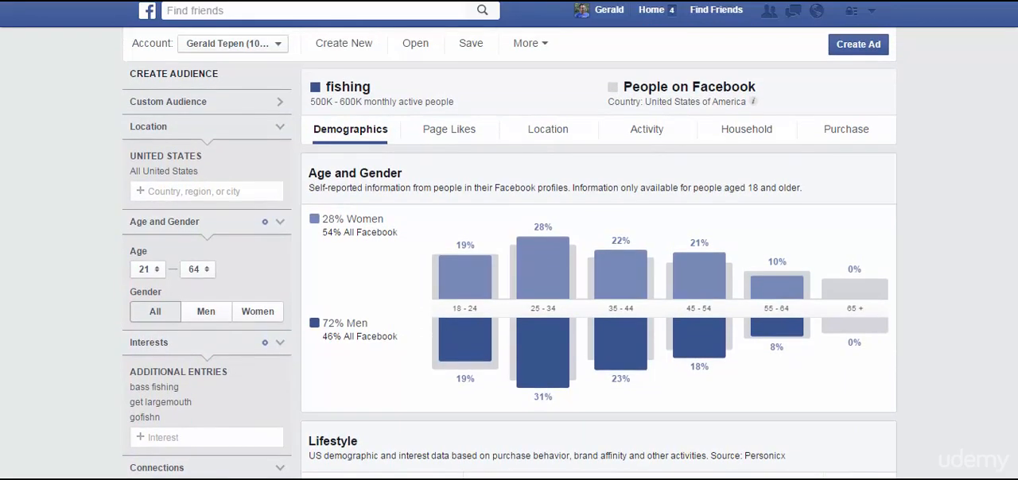